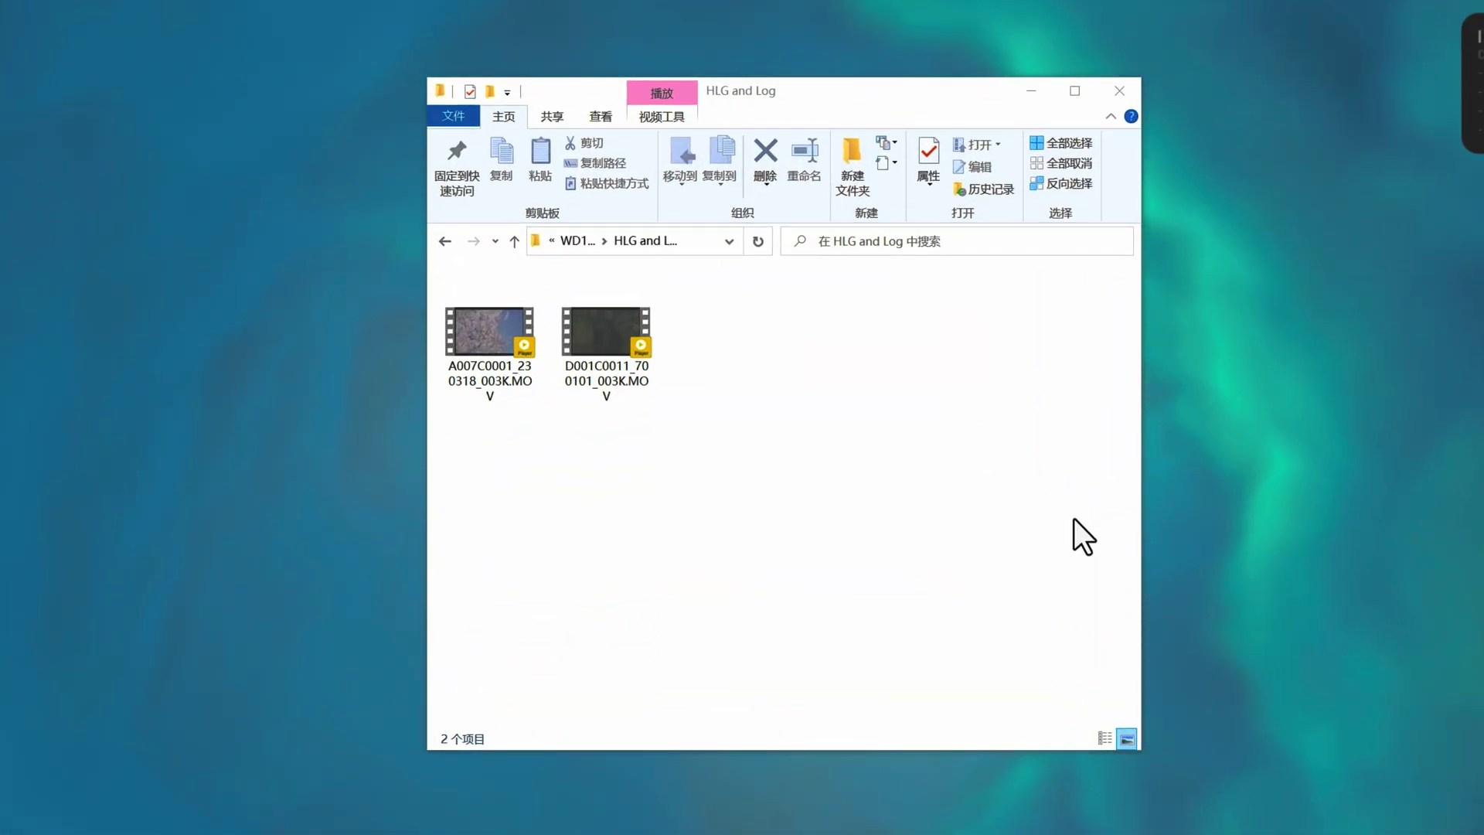
Open D001C0011_700101_003K.MOV in MediaInfo from File Explorer
left_click(1051, 548)
left_click(614, 337)
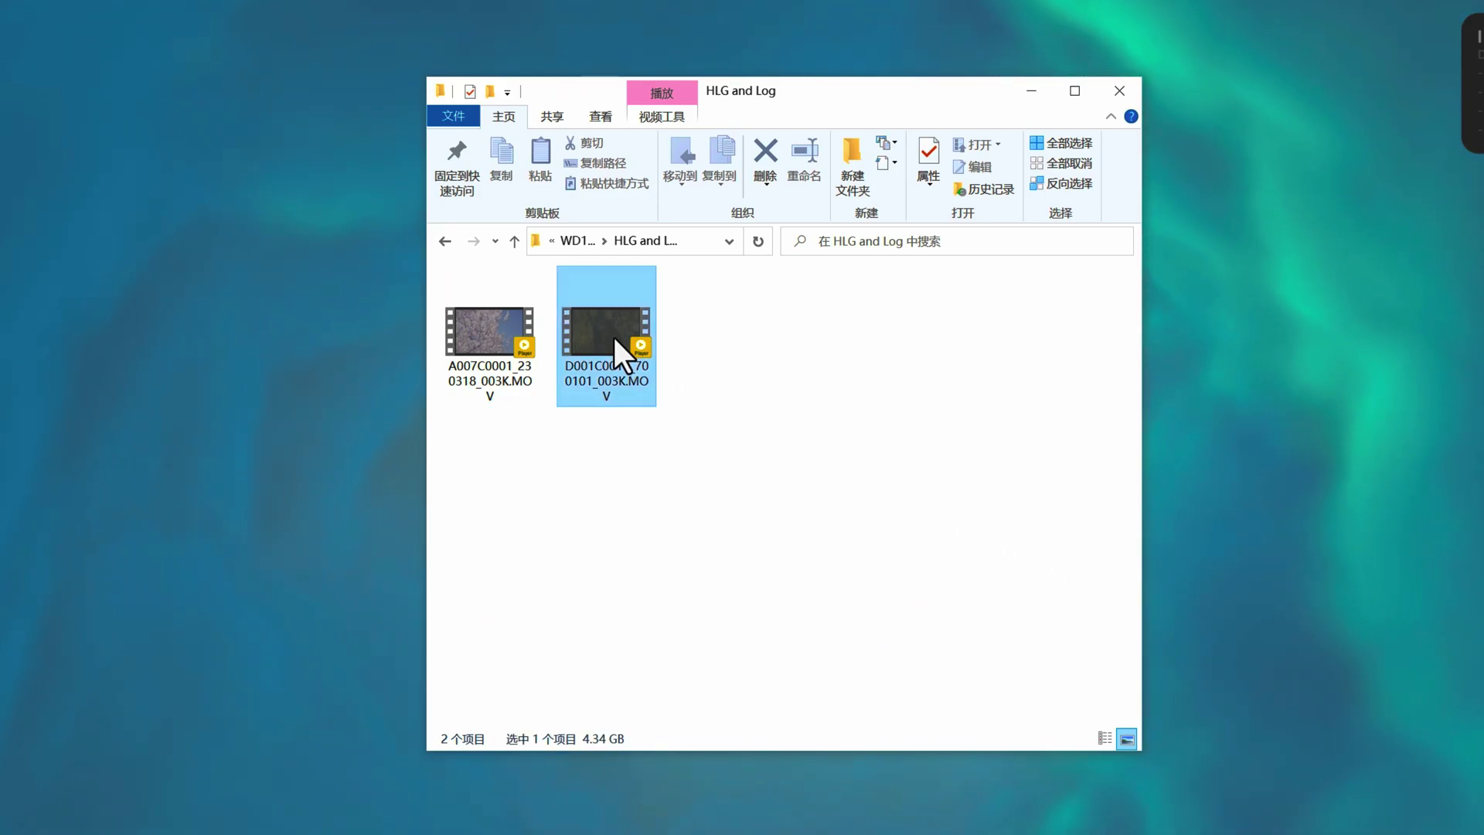
right_click(613, 337)
left_click(705, 411)
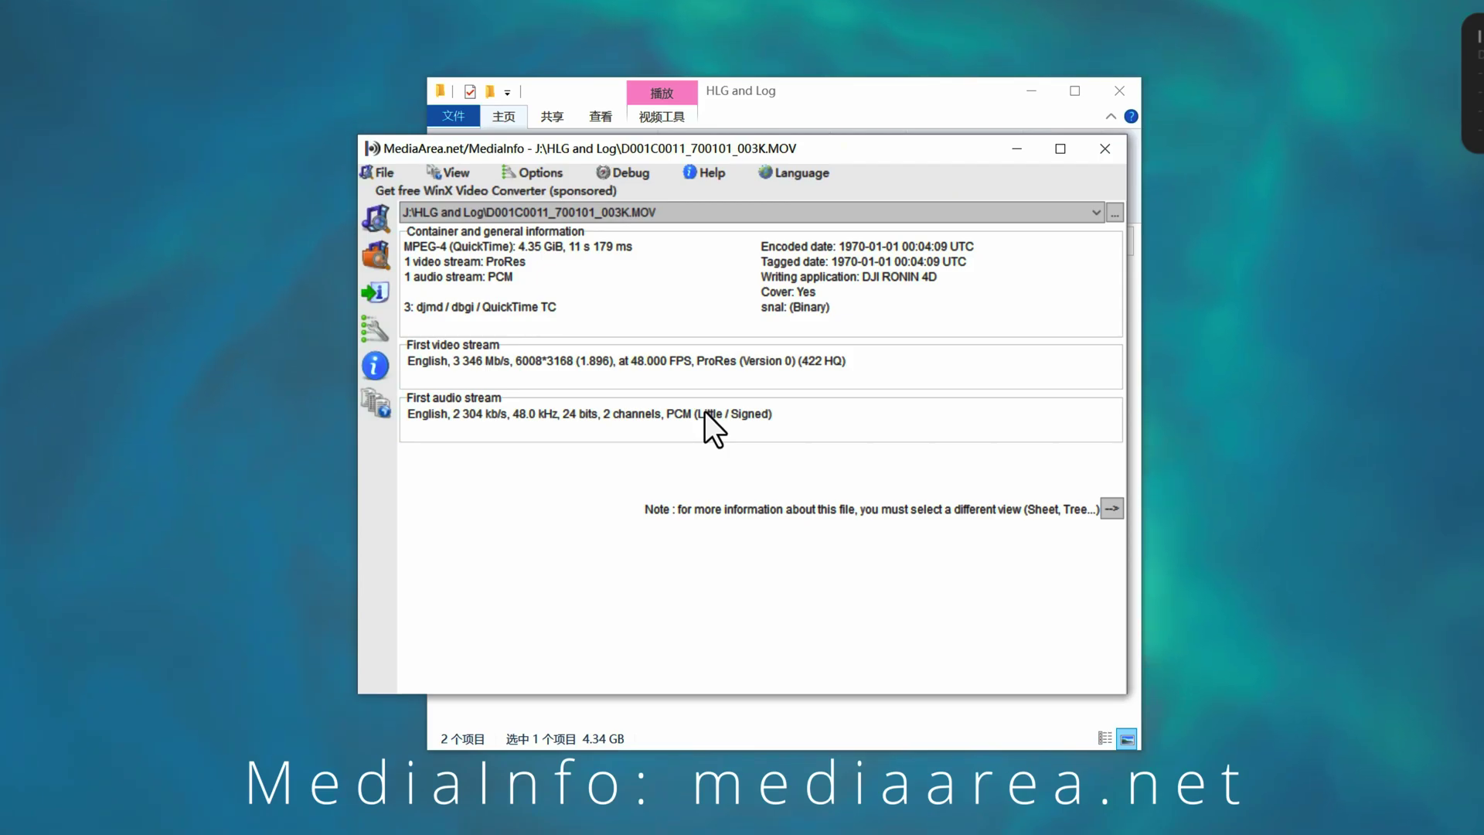
Switch MediaInfo to the Text view and select the BT.709 primaries, transfer and matrix rows
left_click(373, 410)
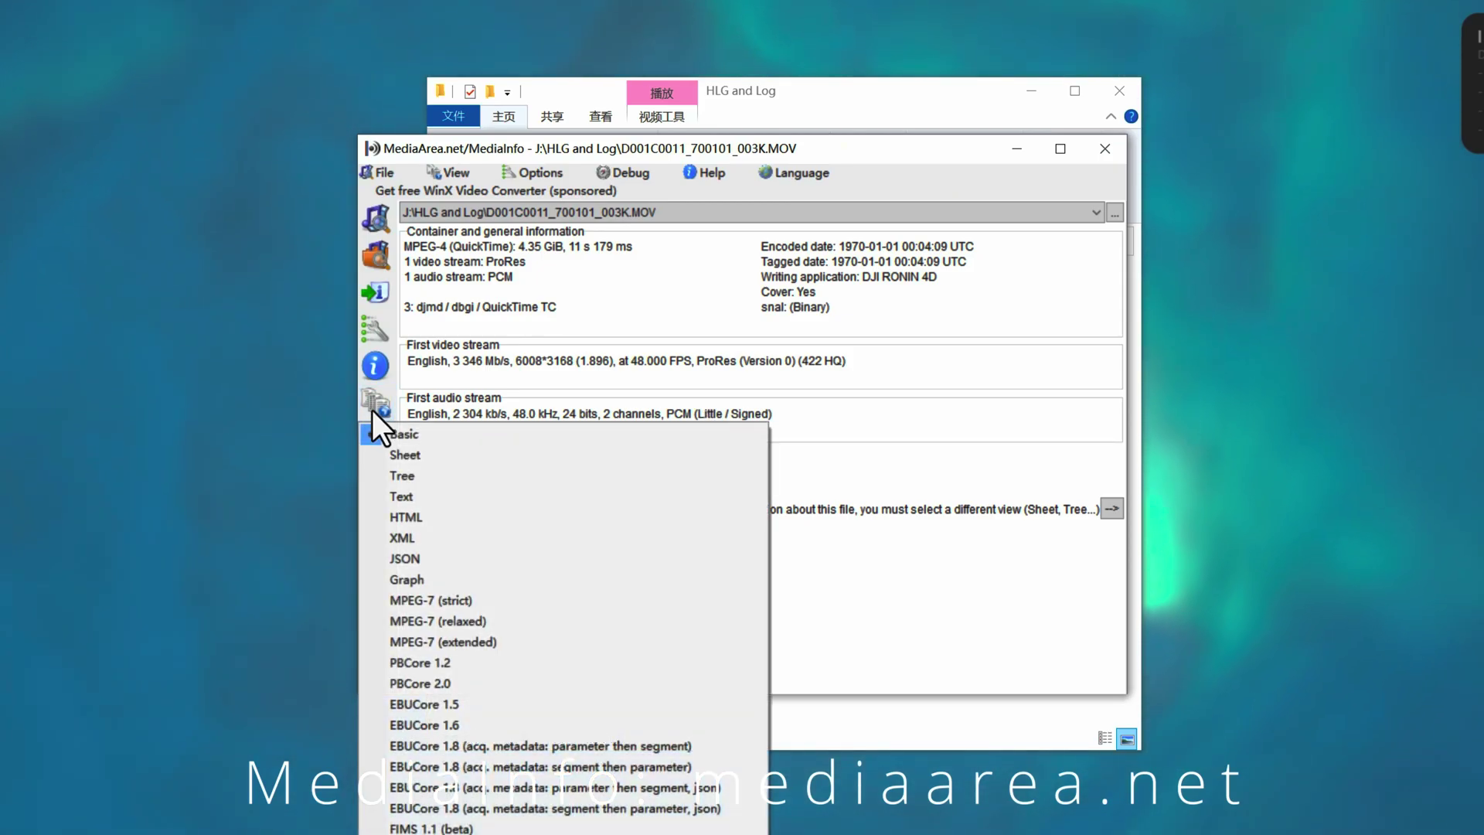
left_click(428, 494)
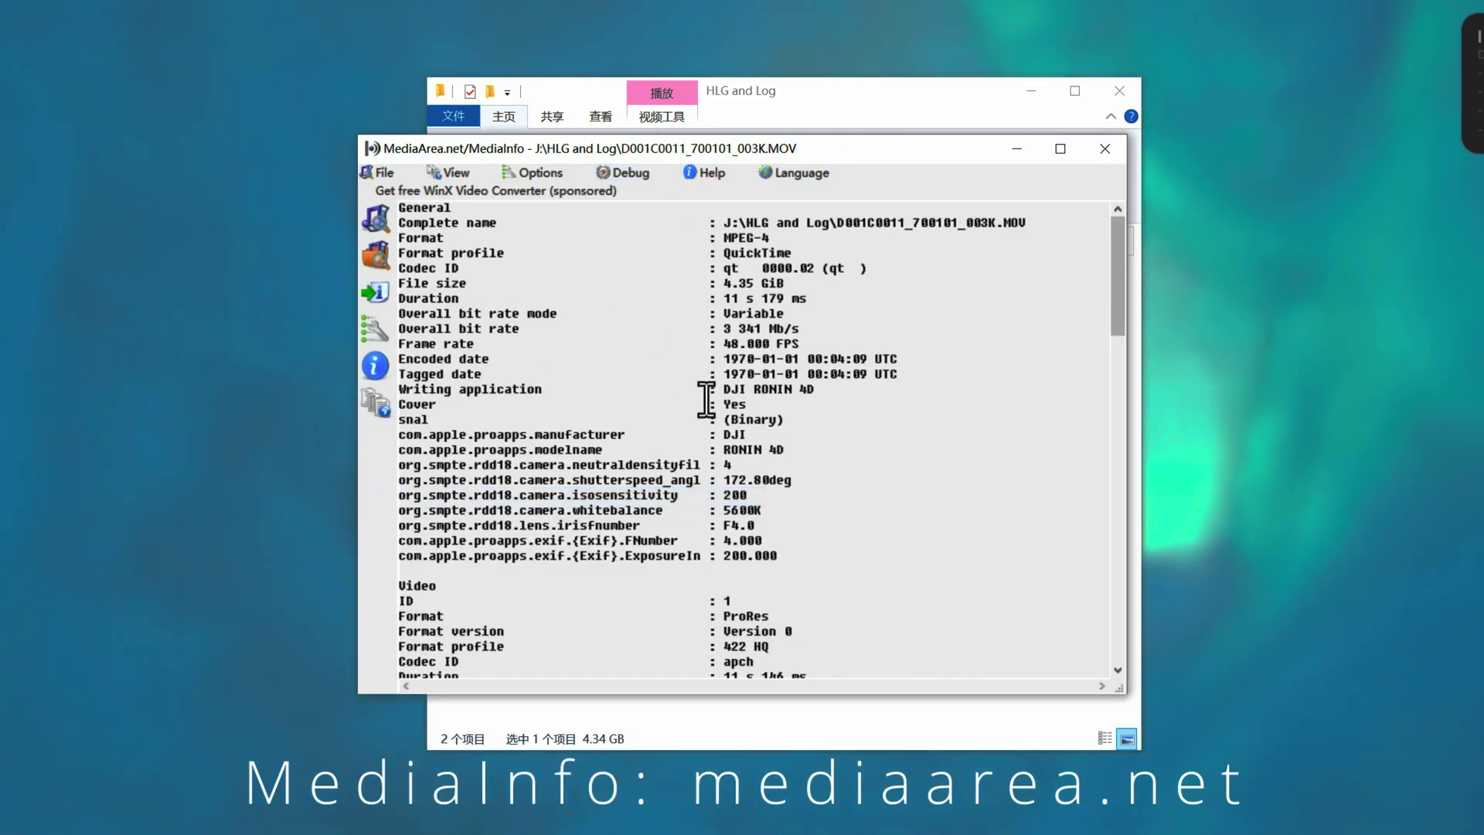
scroll(713, 480, "down", 8)
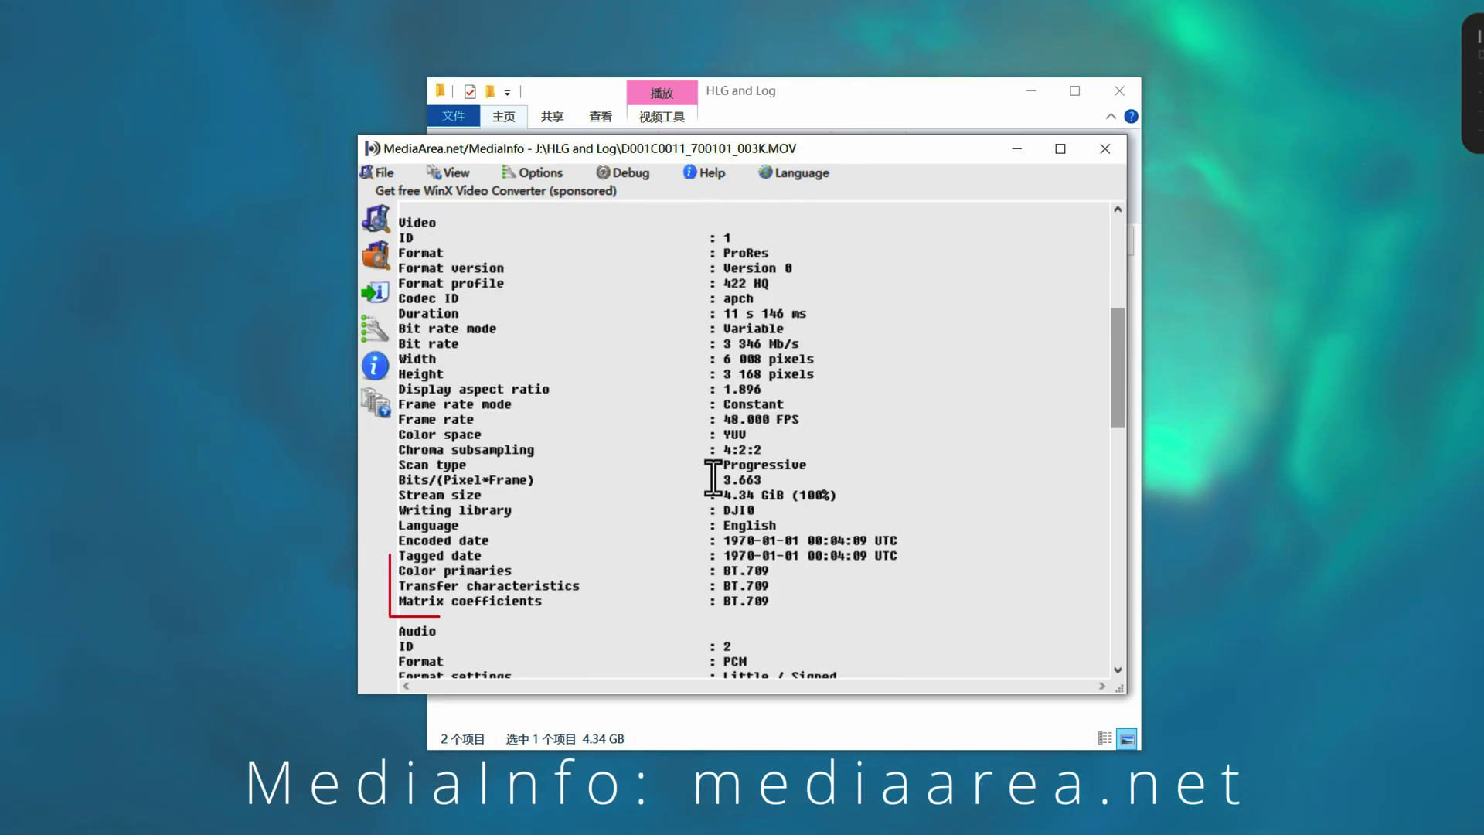
left_click_drag(397, 573, 841, 606)
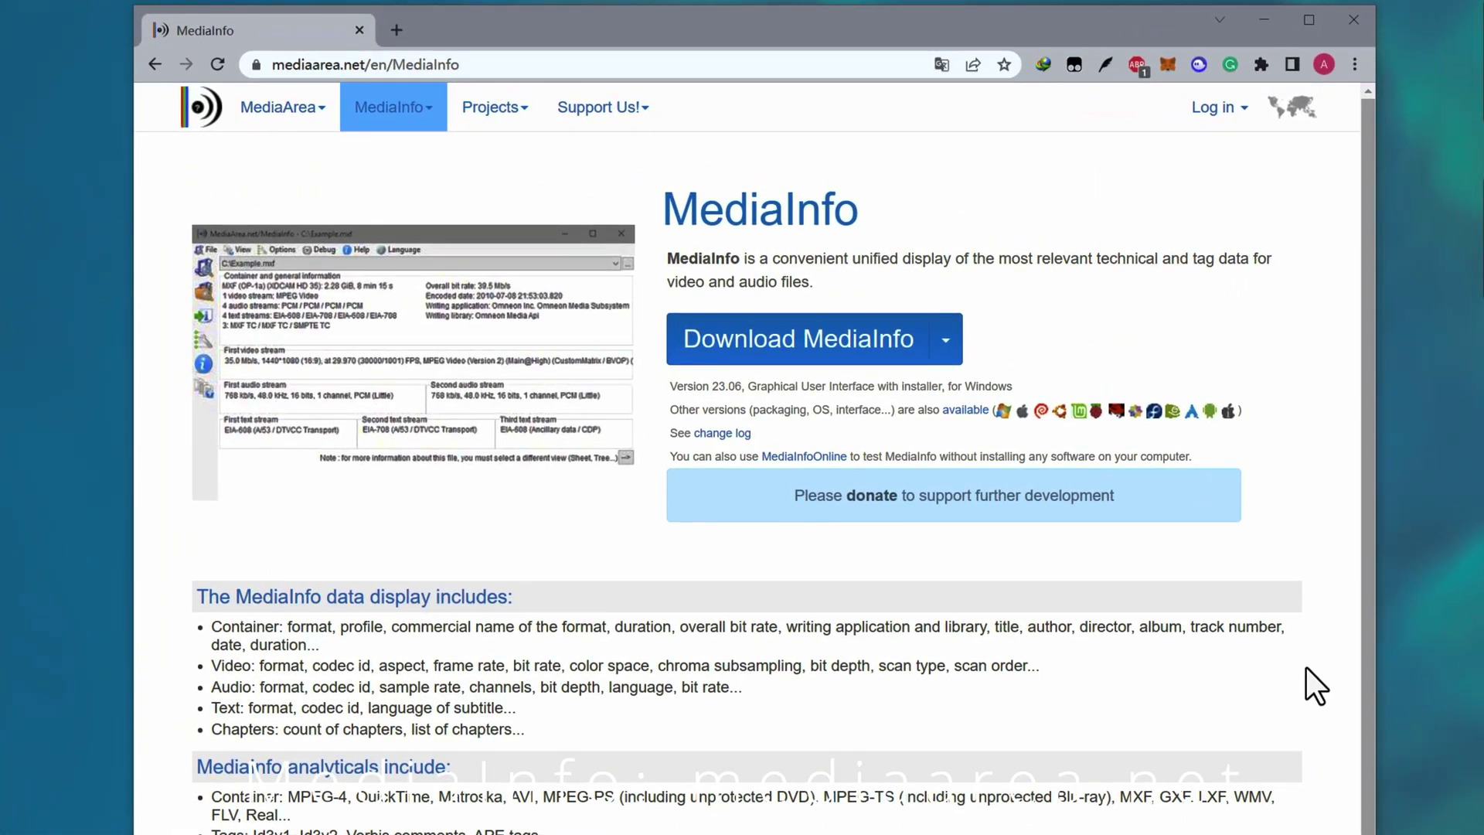
List the per-OS download options on mediaarea.net, then reselect the three BT.709 color rows
left_click(948, 348)
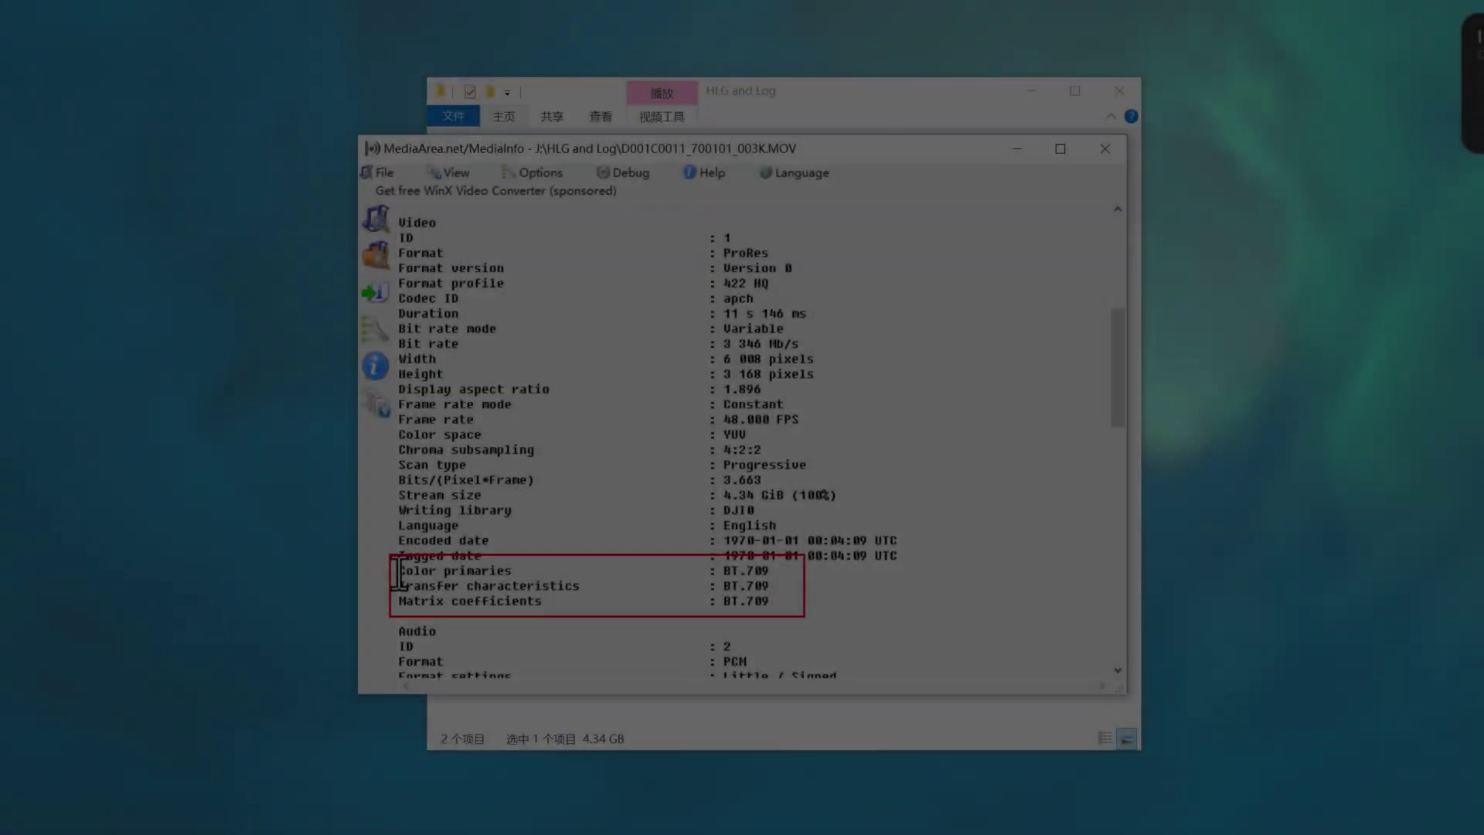
left_click_drag(399, 570, 841, 611)
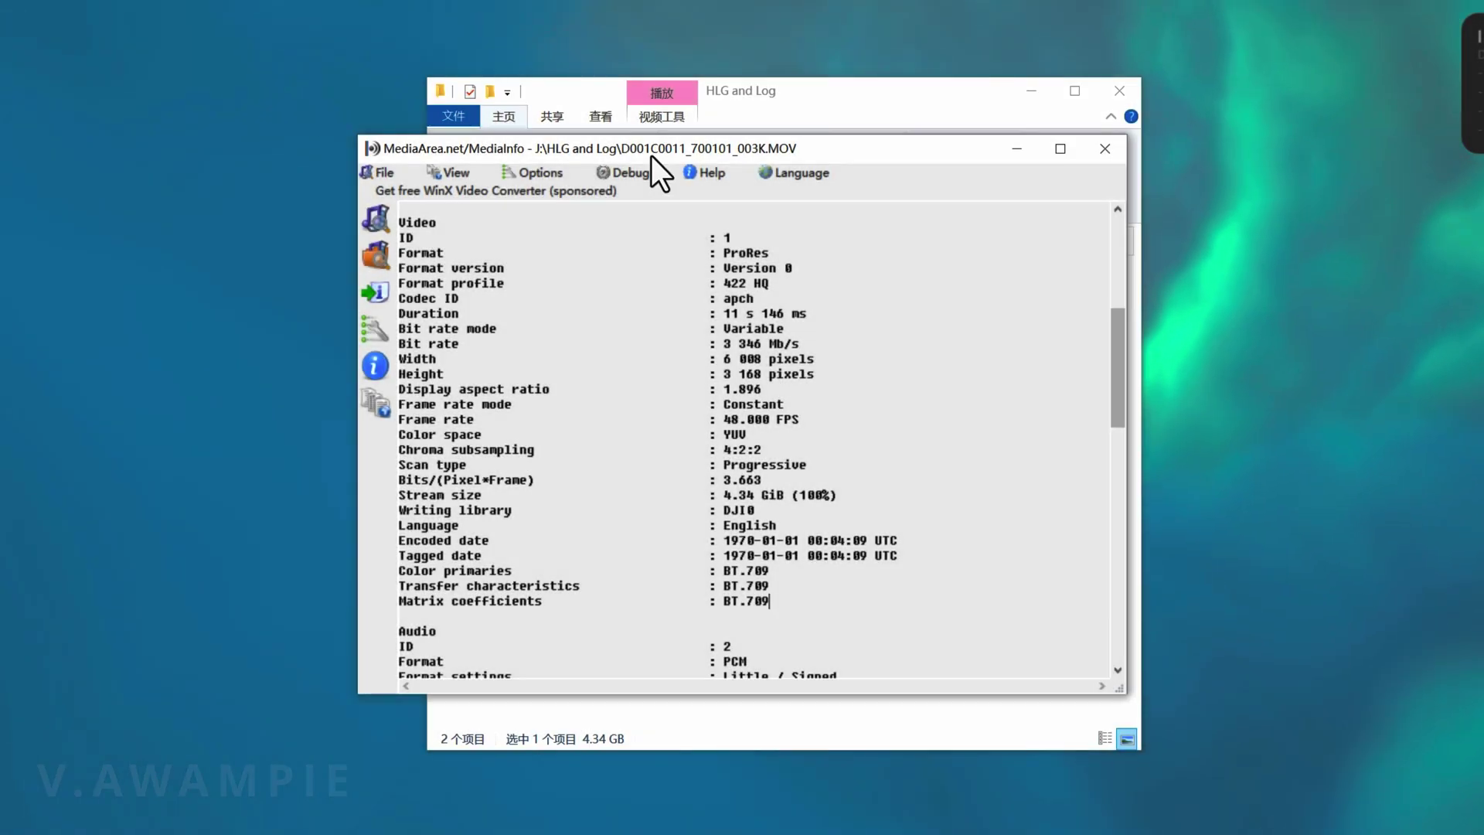
Open A007C0001_230318_003K.MOV in MediaInfo as a full Text report
left_click_drag(650, 147, 1093, 196)
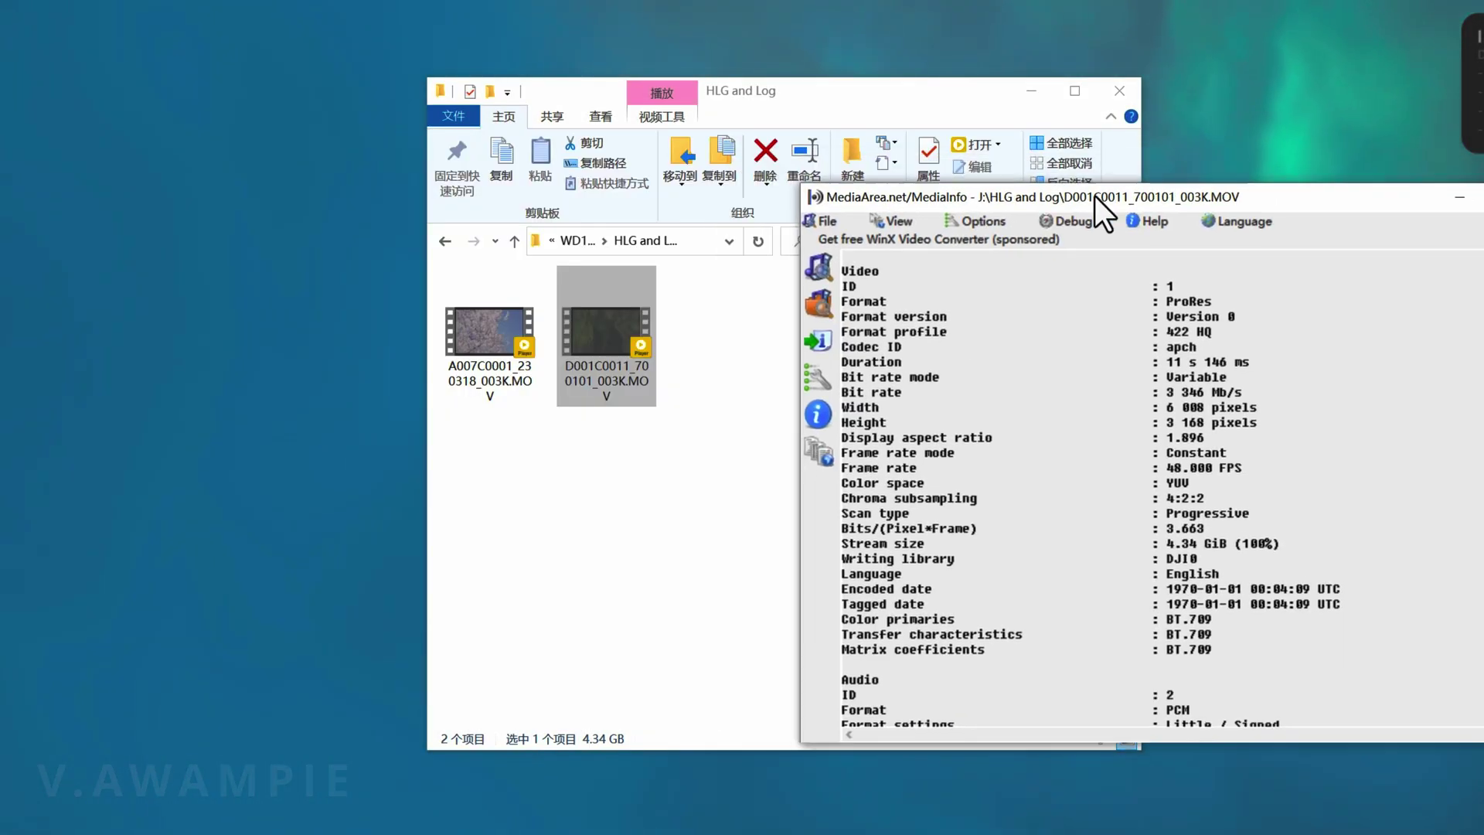
left_click(503, 322)
right_click(503, 322)
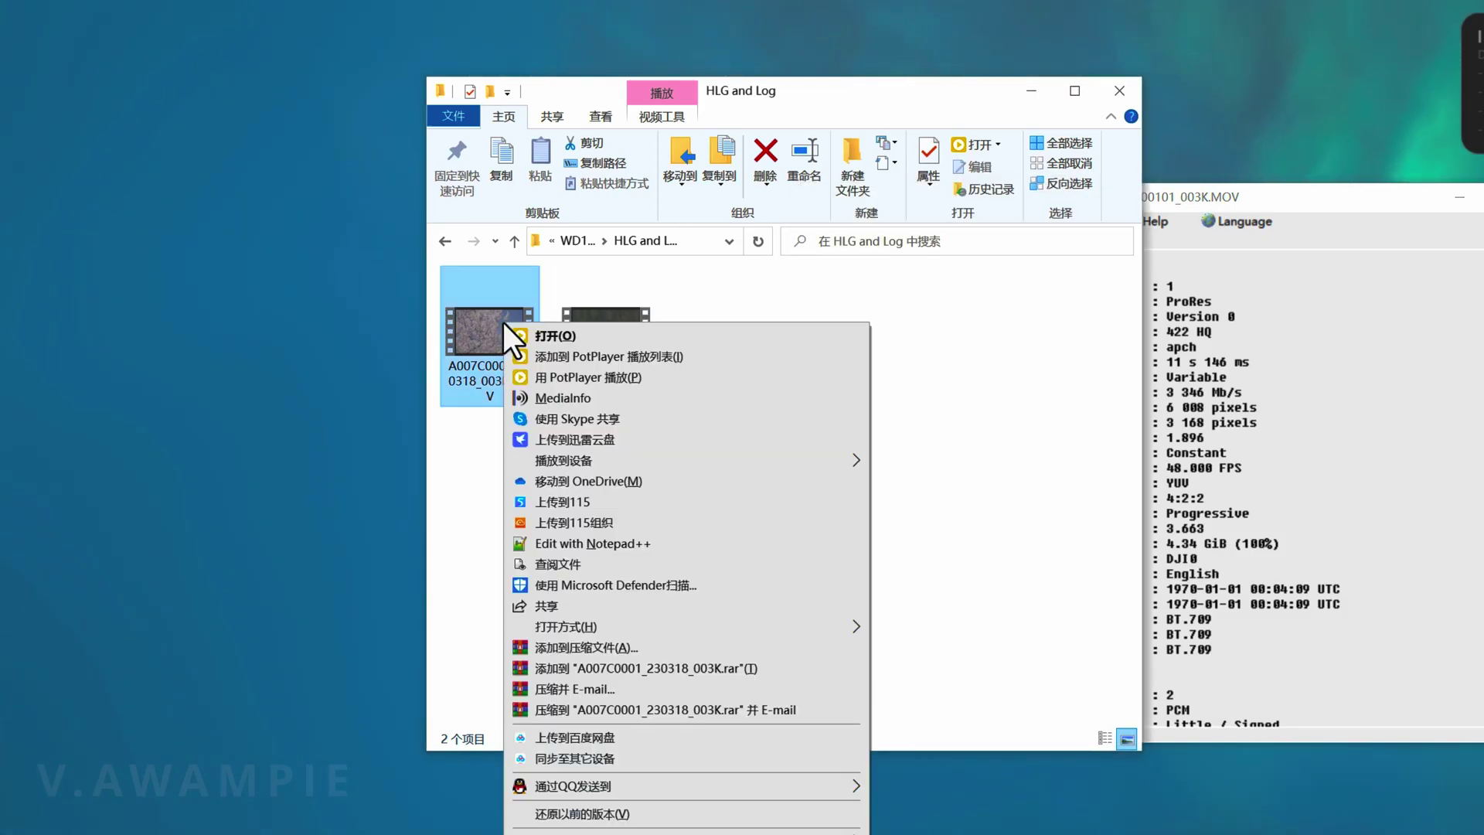
left_click(559, 397)
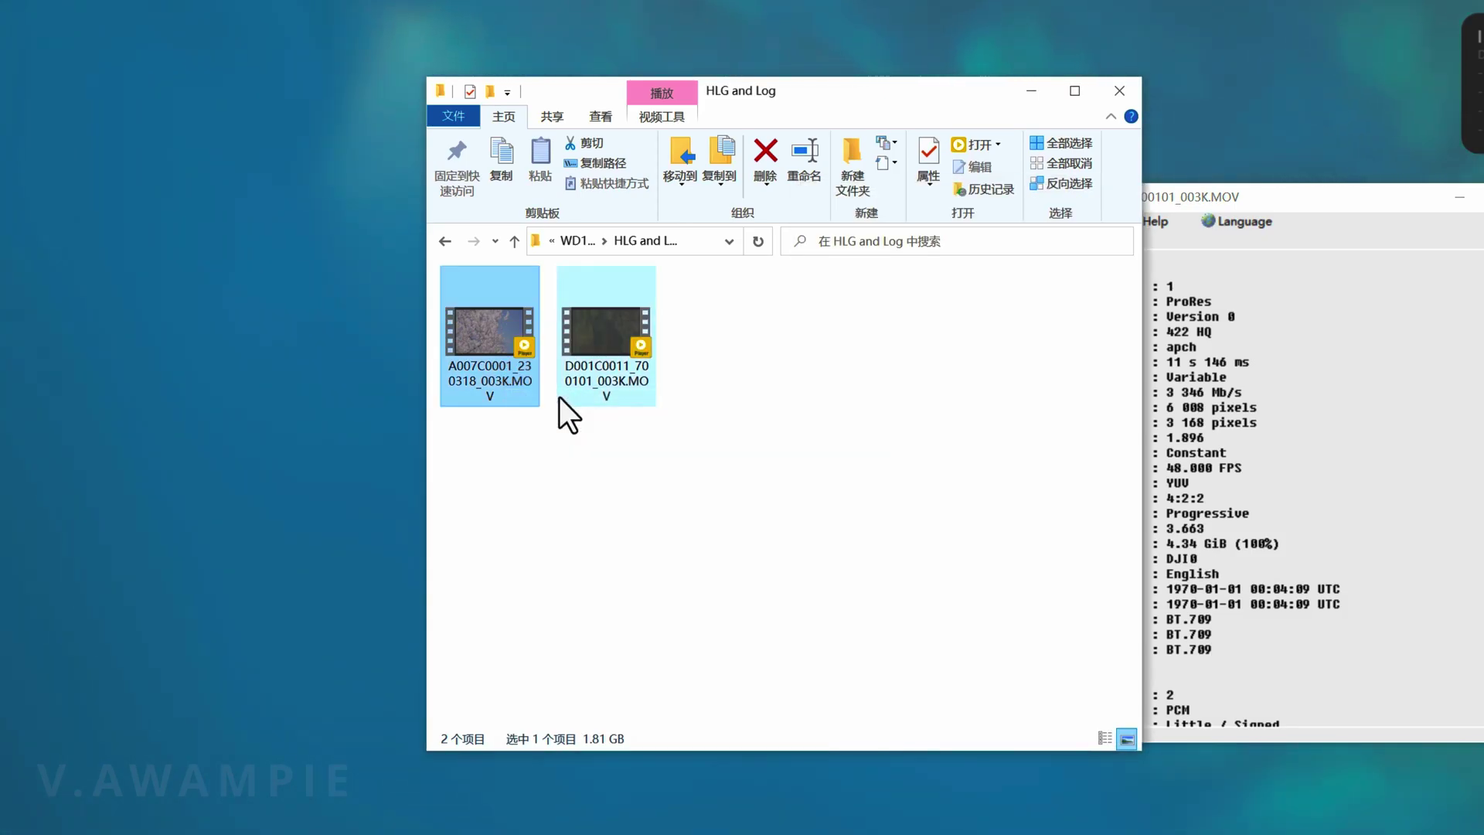
left_click(381, 405)
left_click(456, 503)
Place both reports side by side and select A007C0001's BT.2020 and HLG color rows
left_click_drag(796, 145, 605, 185)
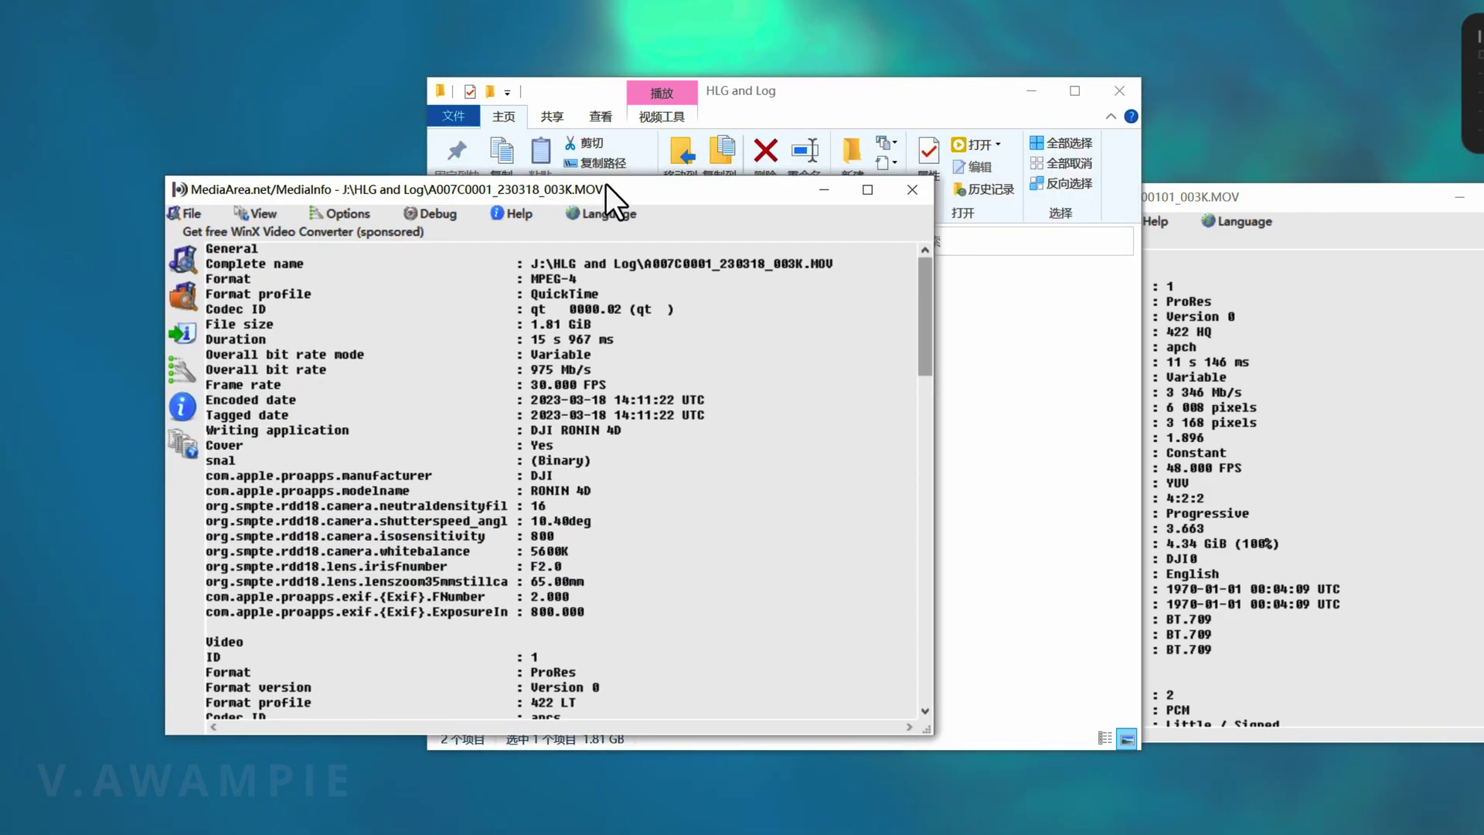
scroll(495, 518, "down", 9)
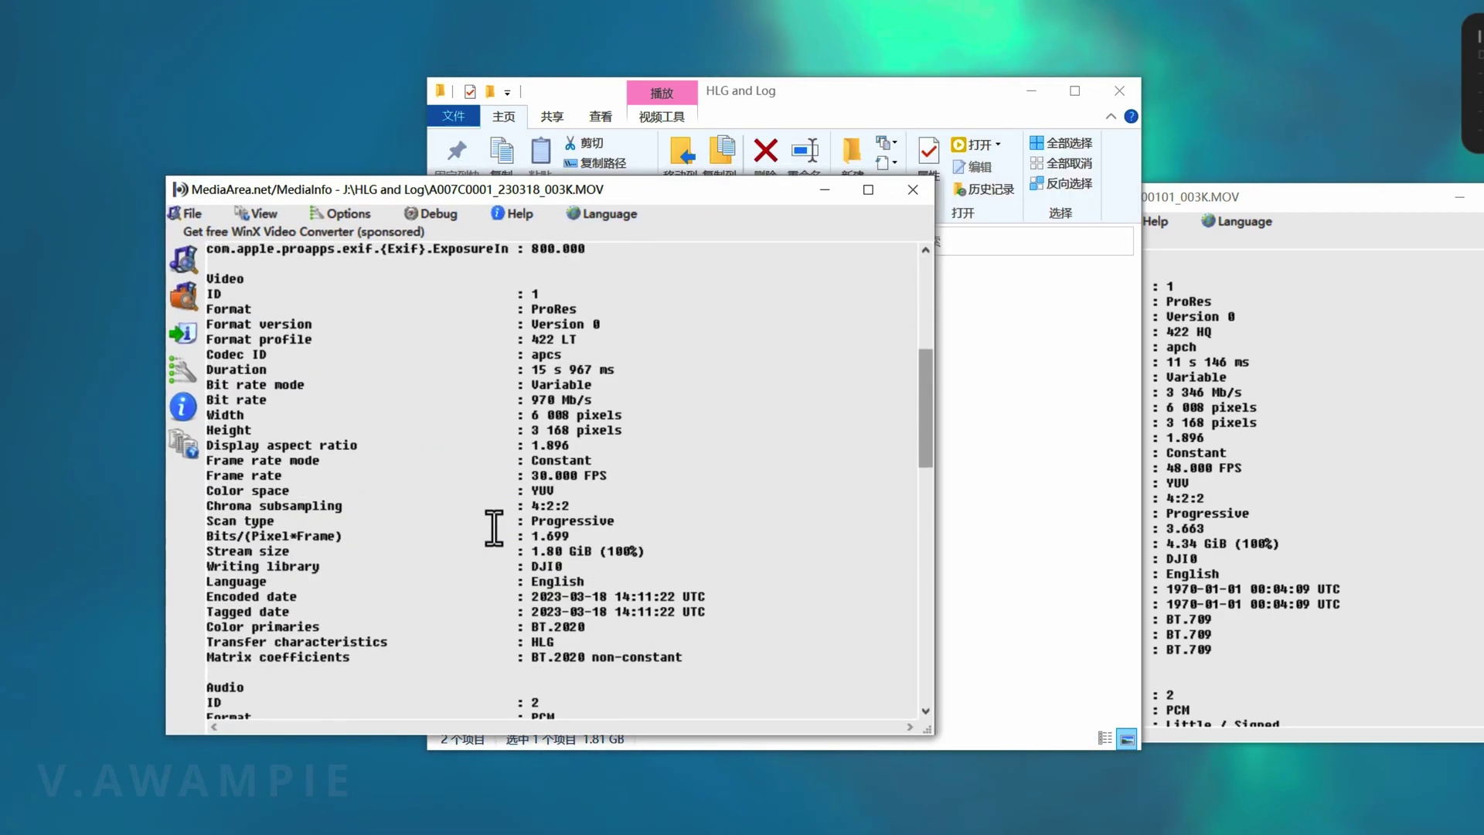
left_click_drag(207, 581, 729, 607)
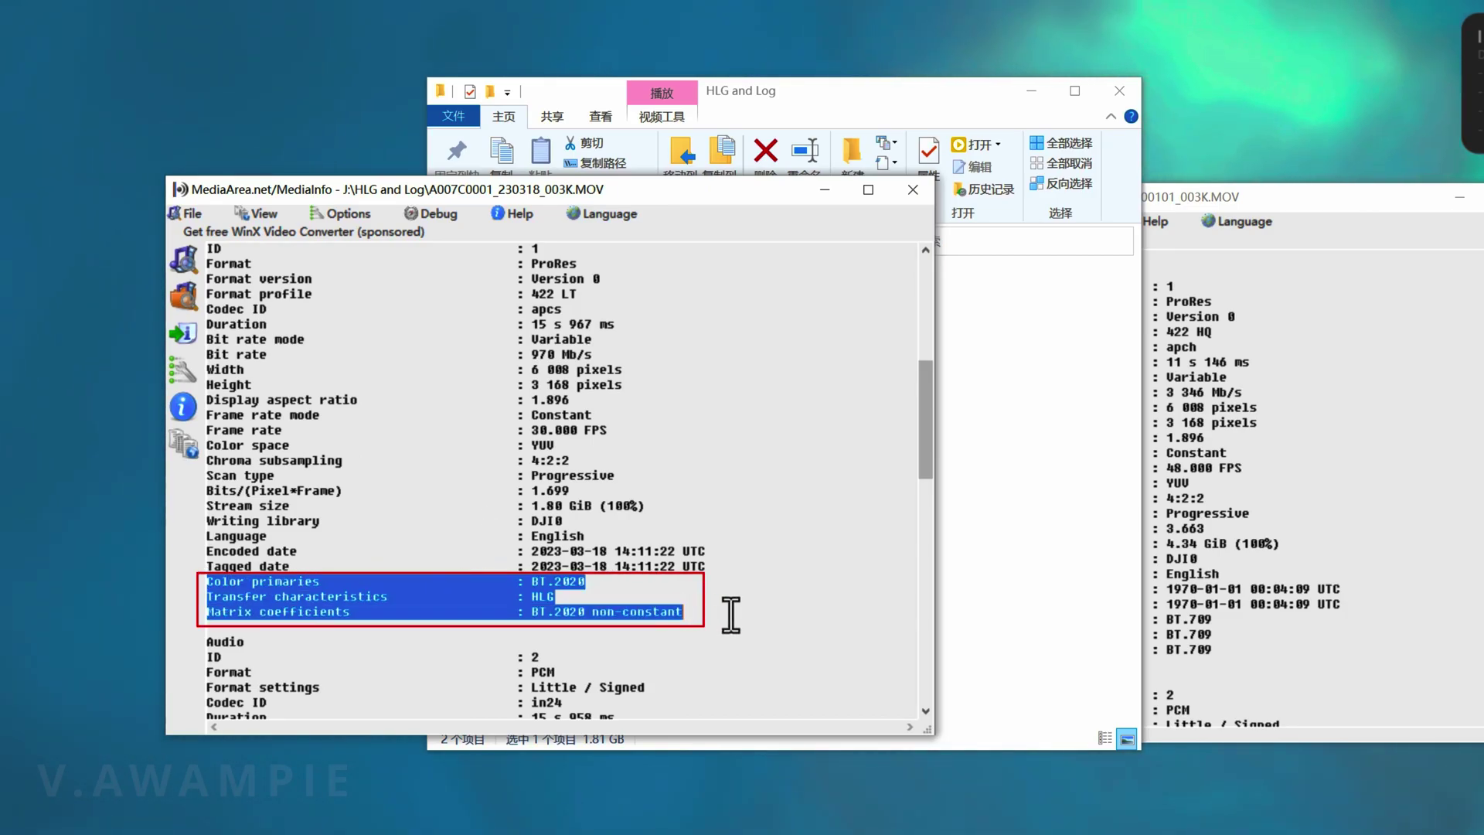
left_click(1371, 198)
left_click_drag(1371, 198, 1360, 195)
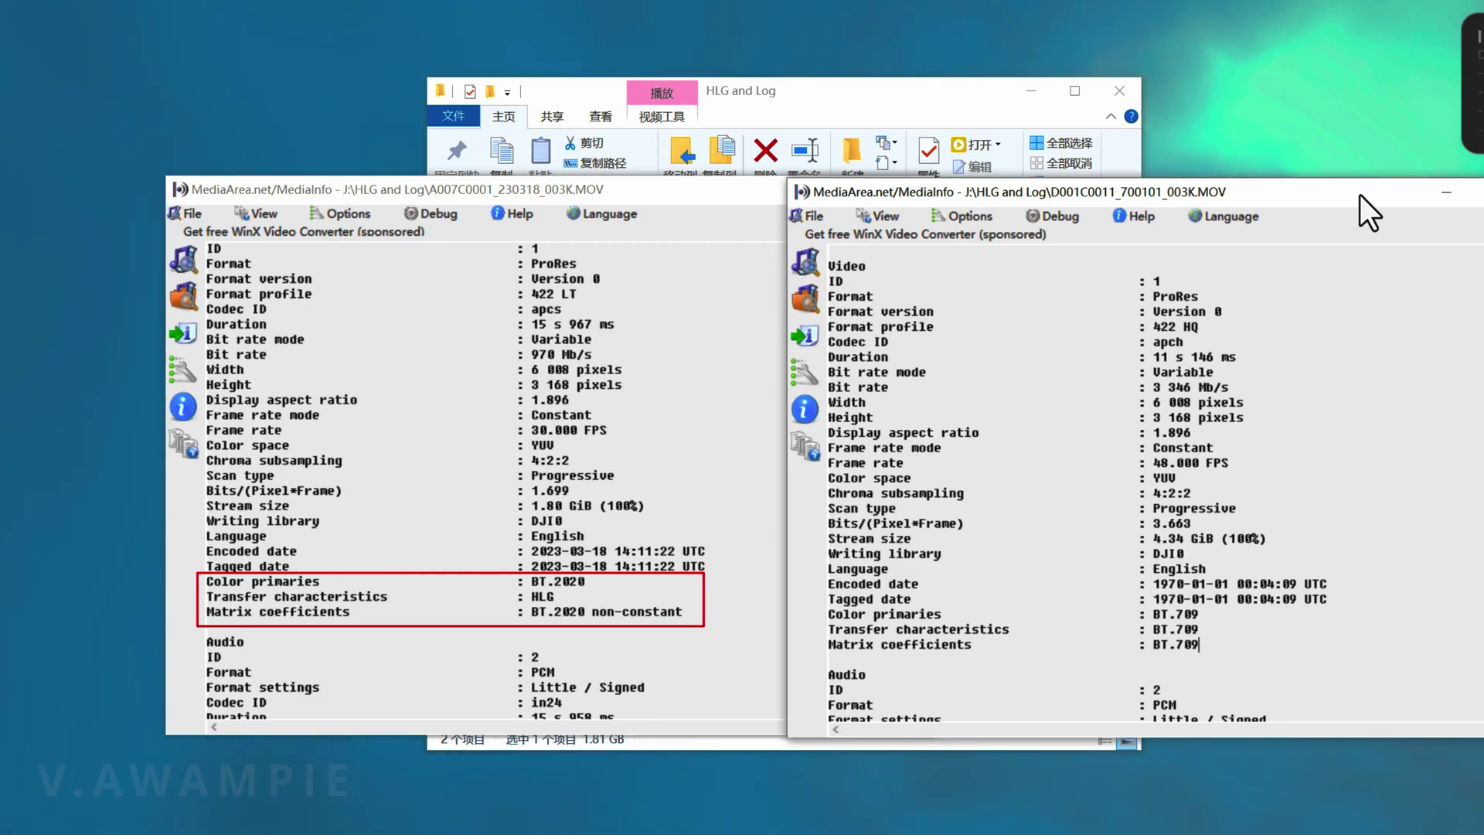
scroll(1231, 464, "down", 1)
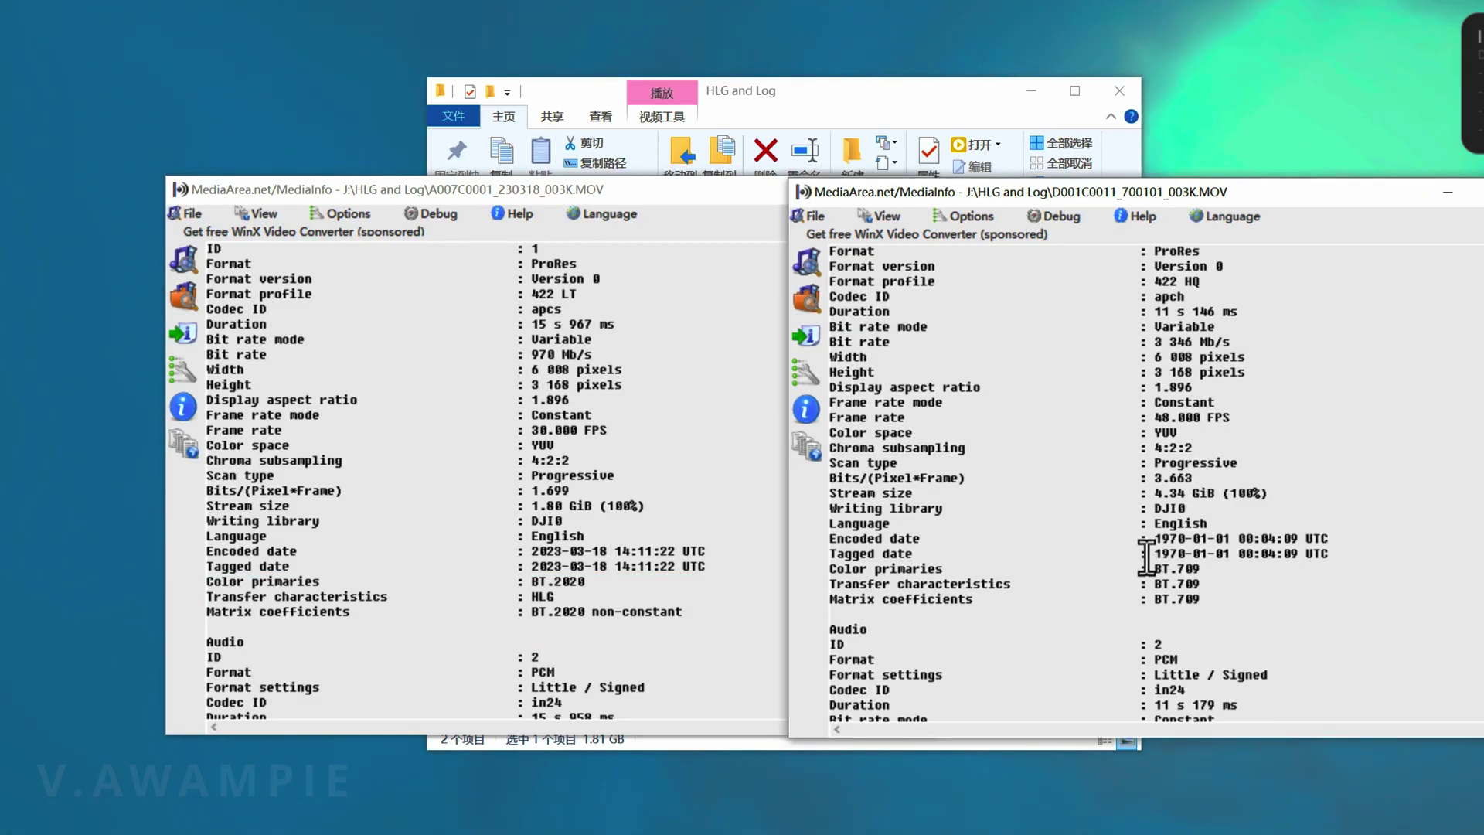
left_click(1230, 609)
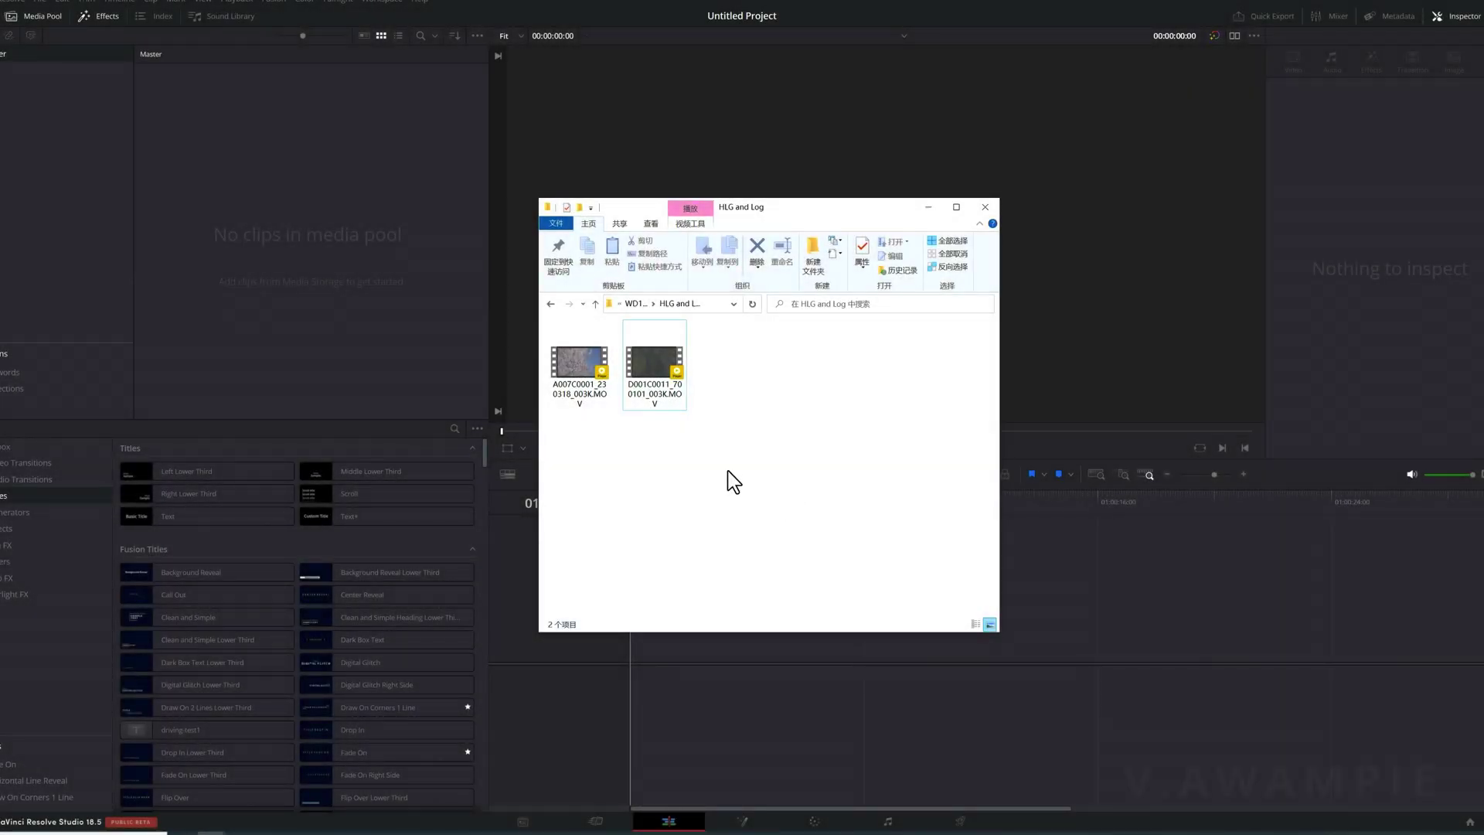
Drag D001C0011 into the Media Pool and create Timeline 1 from the selected clip
left_click_drag(648, 373, 391, 304)
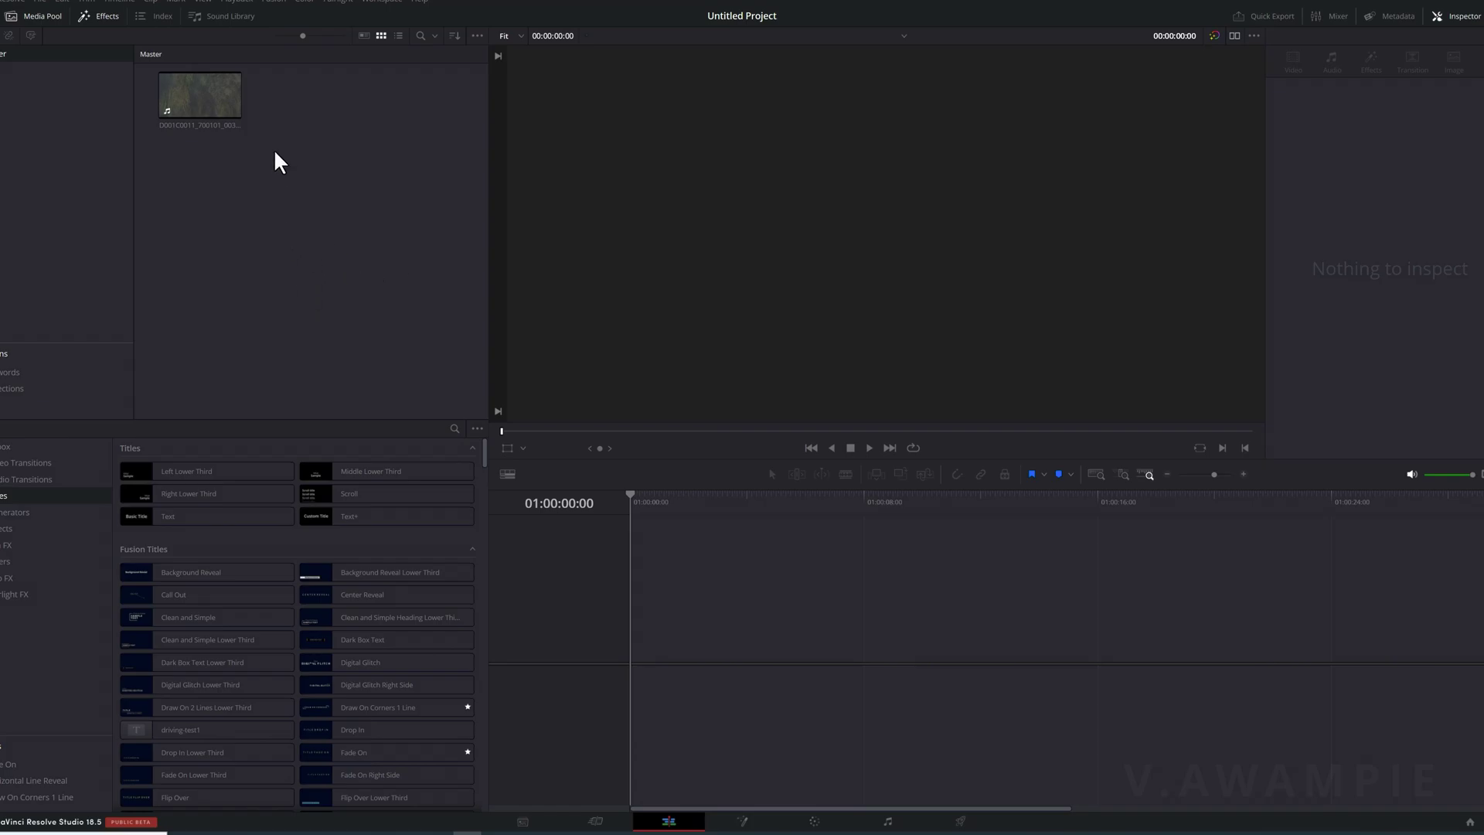
left_click(189, 101)
right_click(198, 105)
left_click(232, 110)
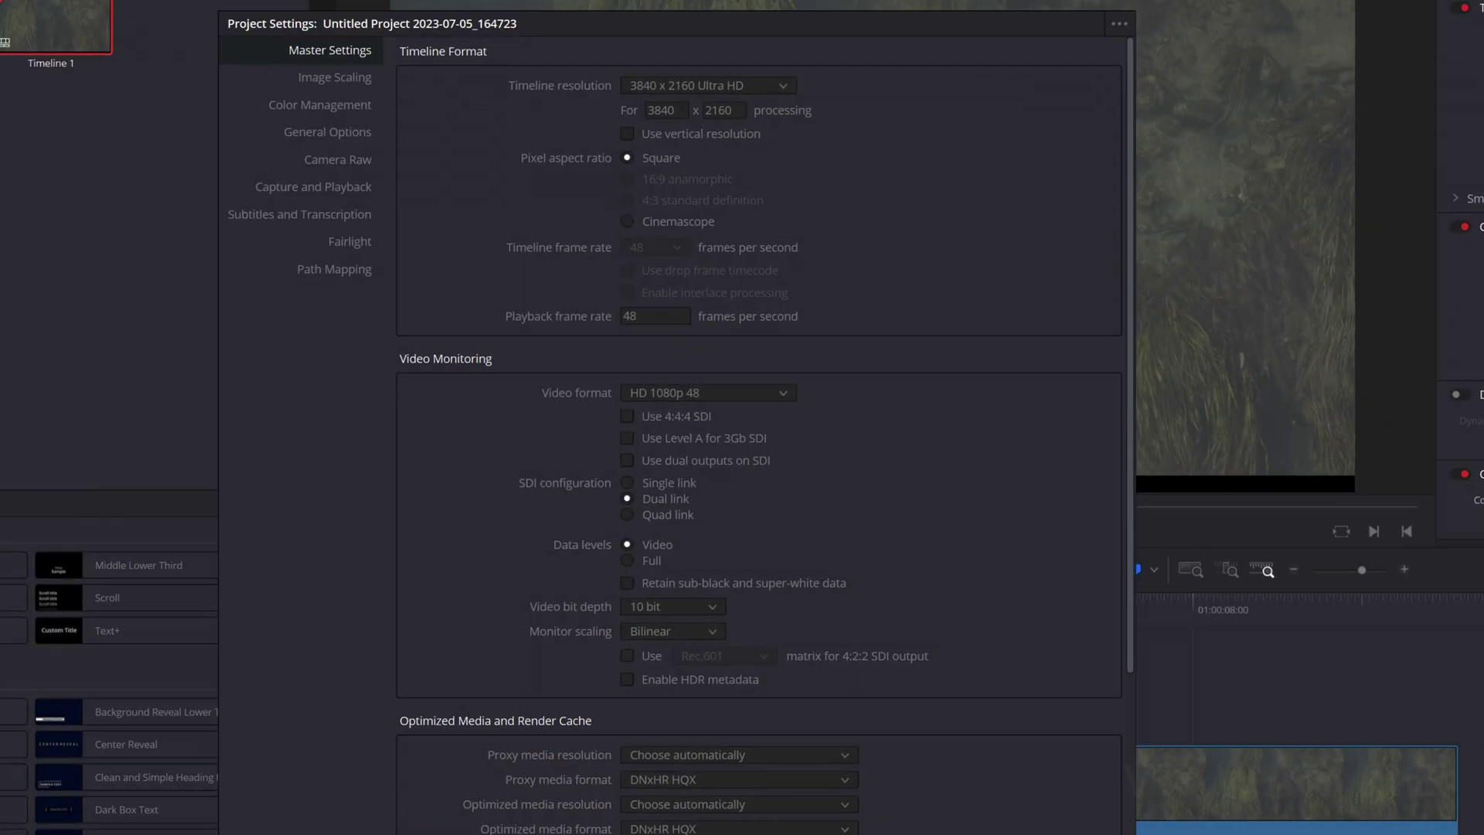
Set color science to DaVinci YRGB Color Managed with HDR color processing mode
left_click(354, 106)
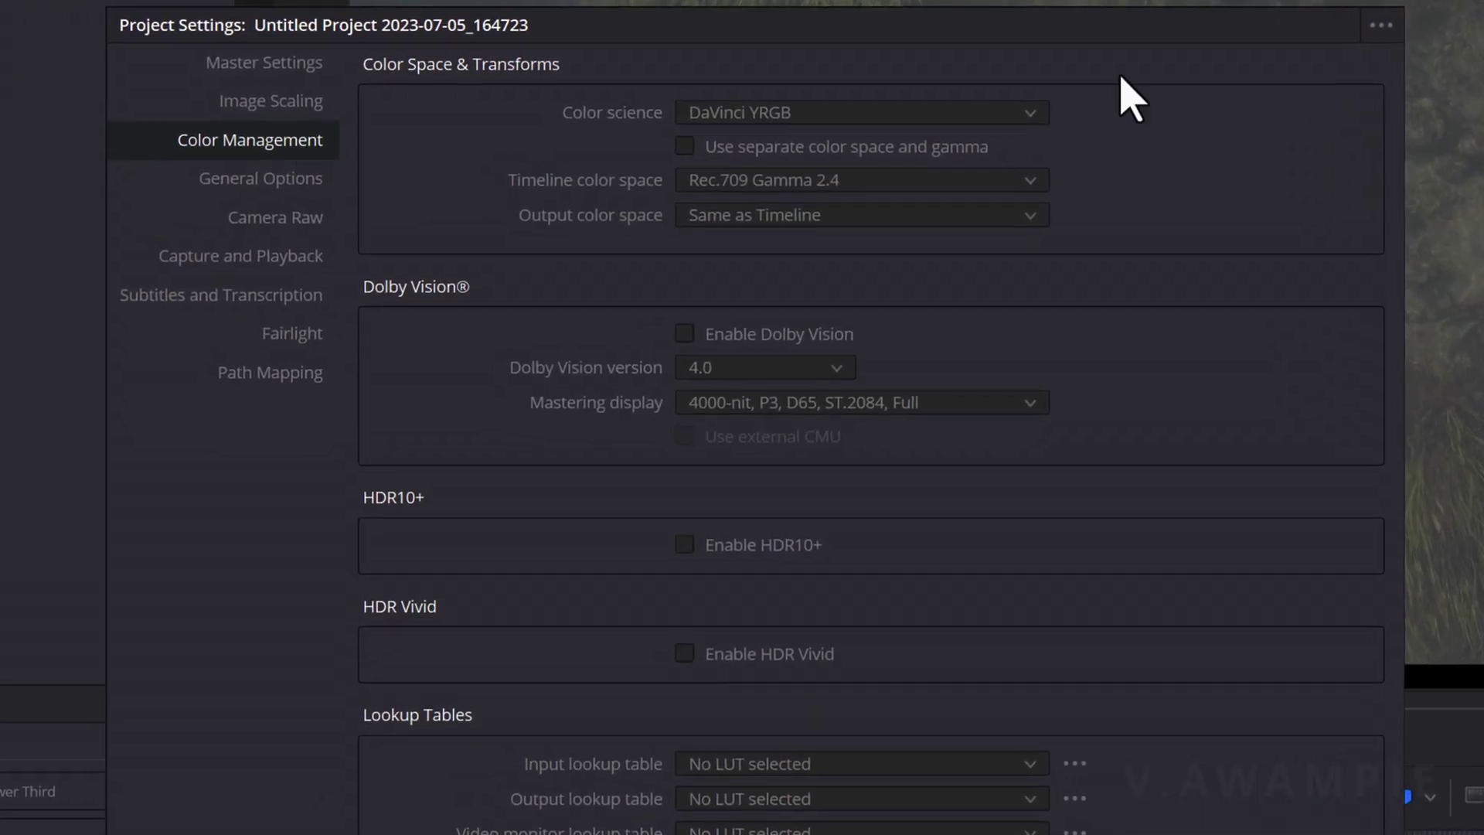
left_click(871, 117)
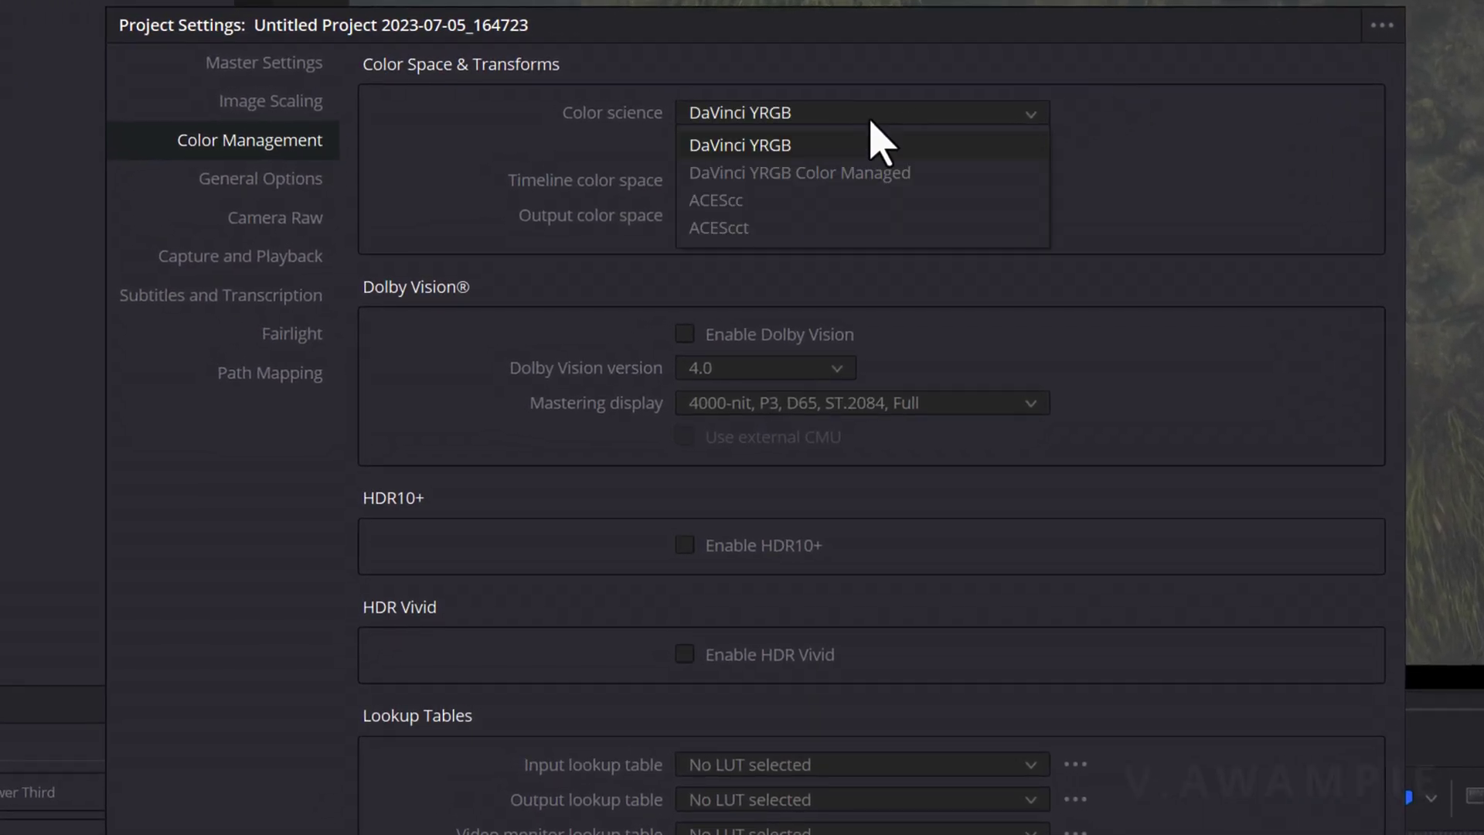
left_click(900, 174)
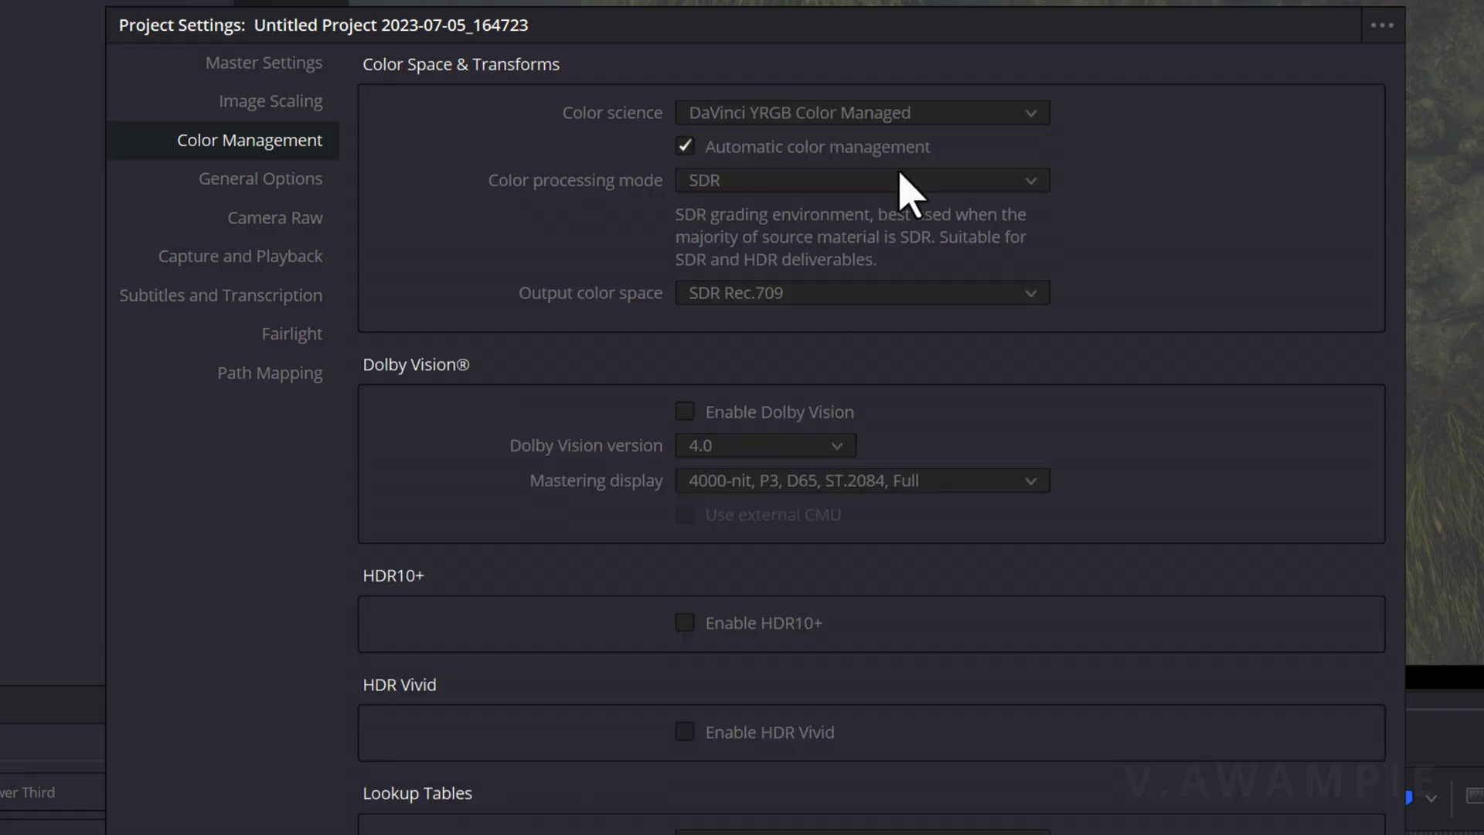
left_click(1031, 183)
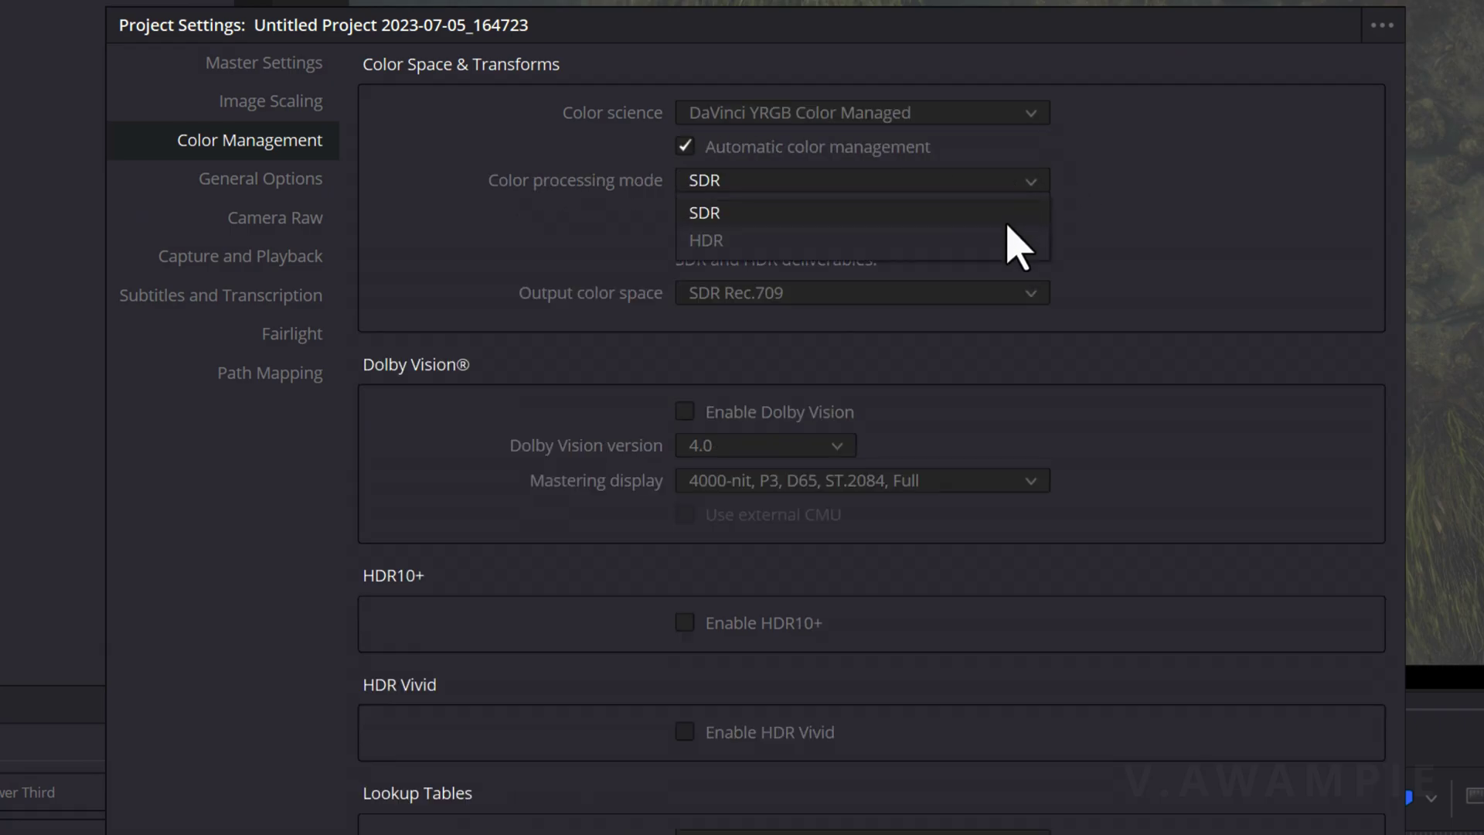
left_click(1008, 240)
left_click(1009, 184)
left_click(1009, 210)
left_click(996, 184)
left_click(1005, 241)
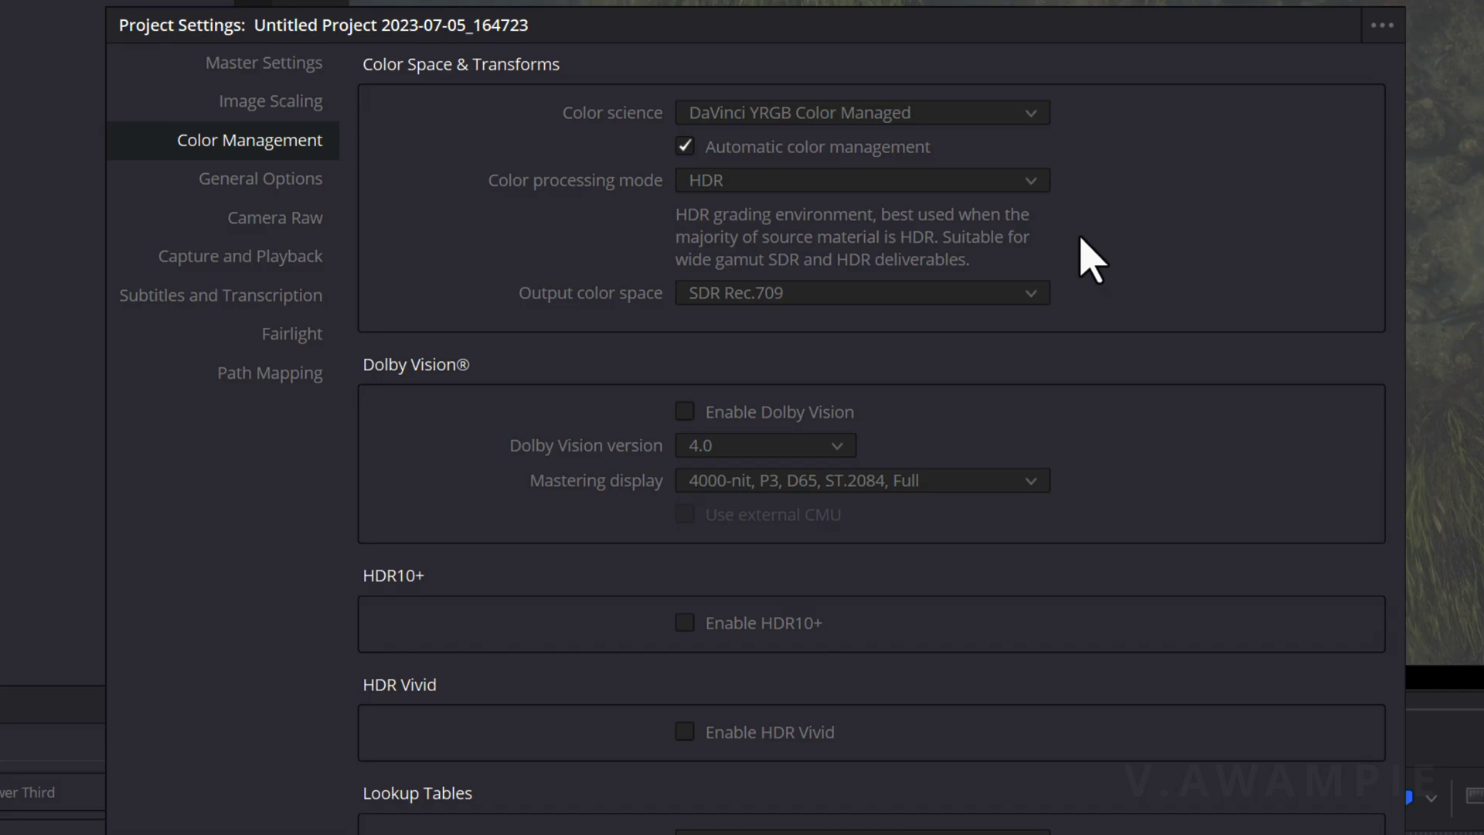
Set the output color space to HDR PQ
left_click(959, 290)
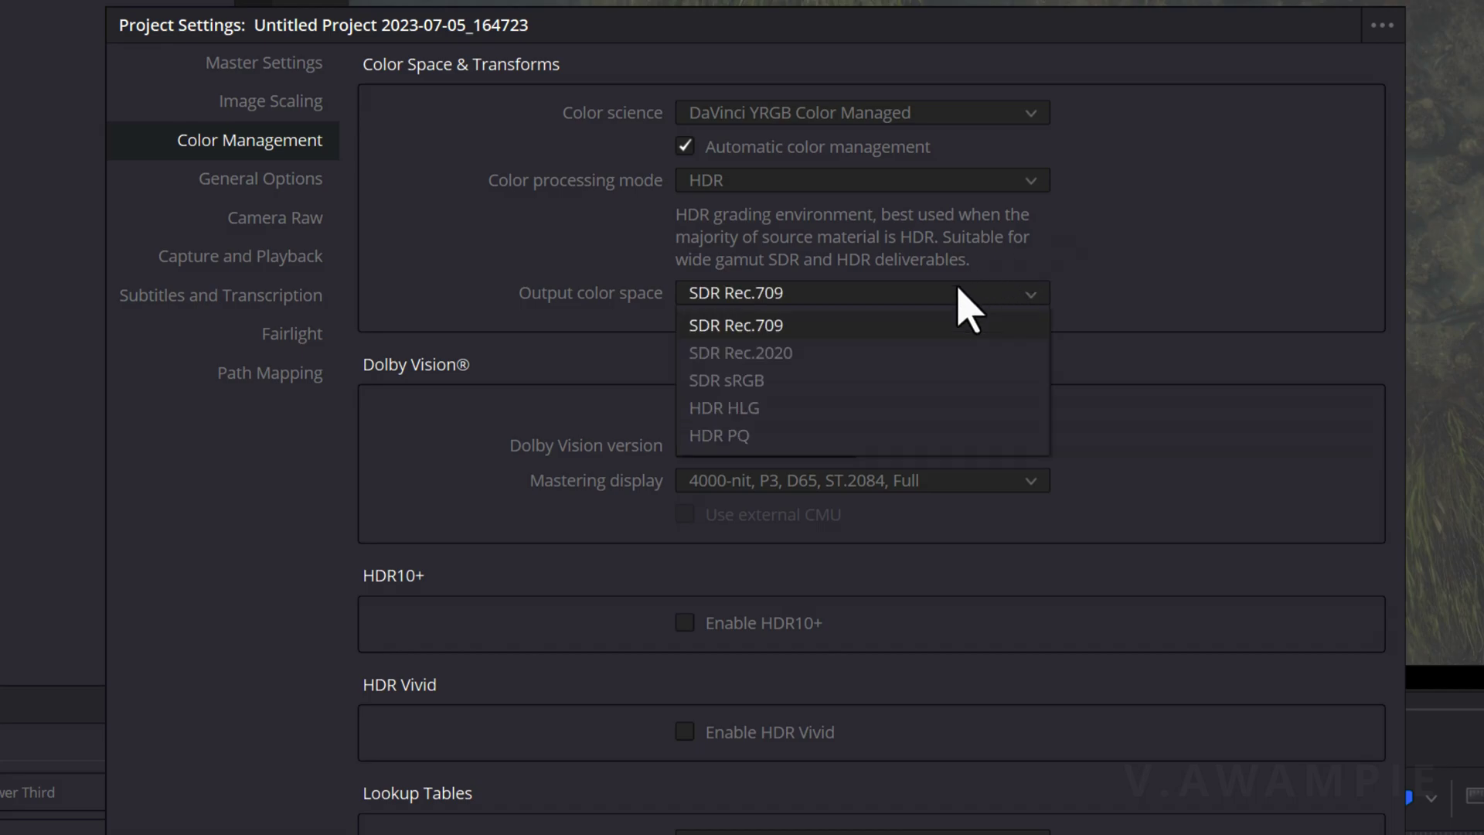
left_click(946, 410)
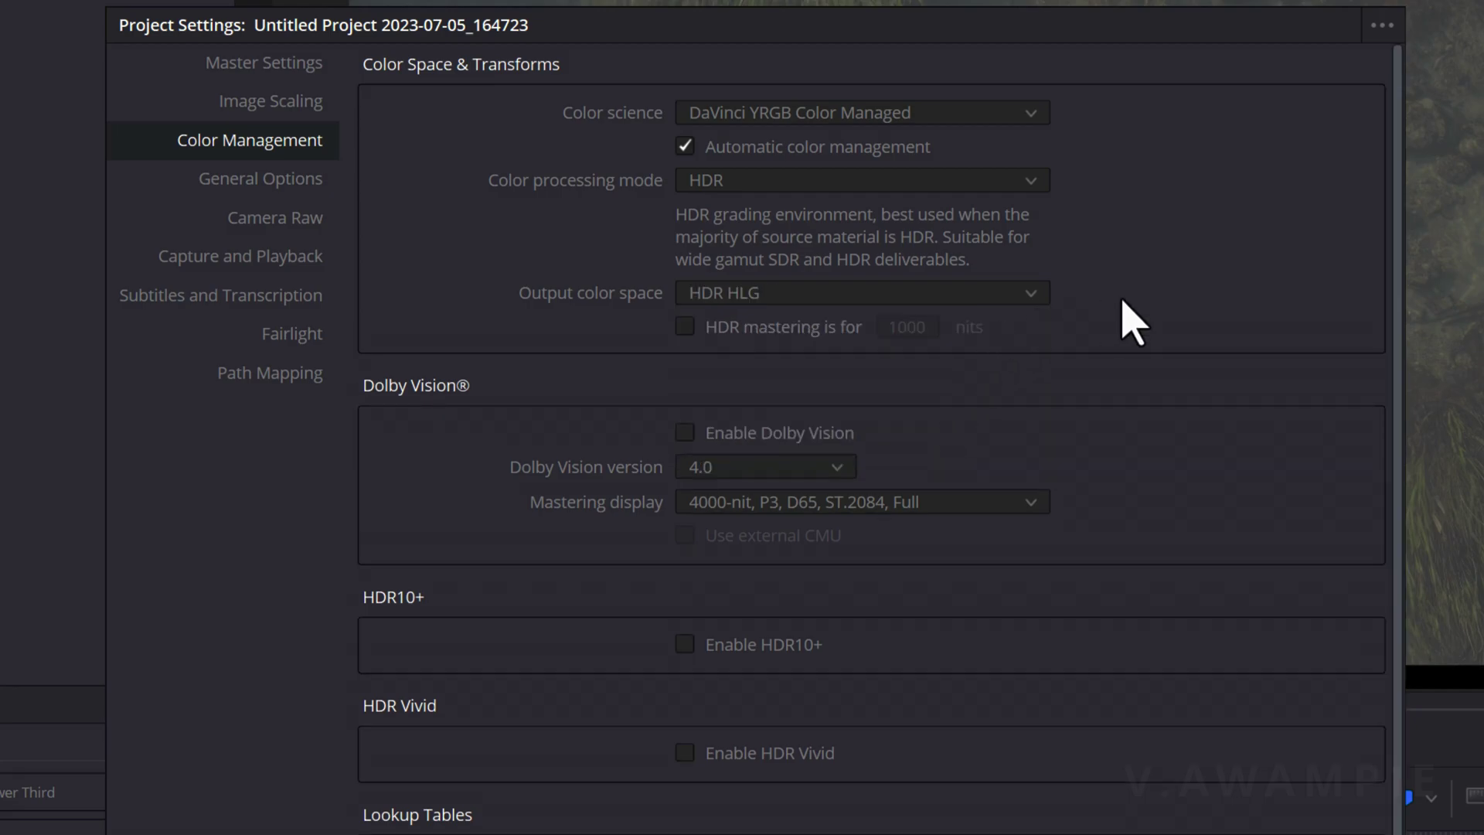
left_click(1029, 297)
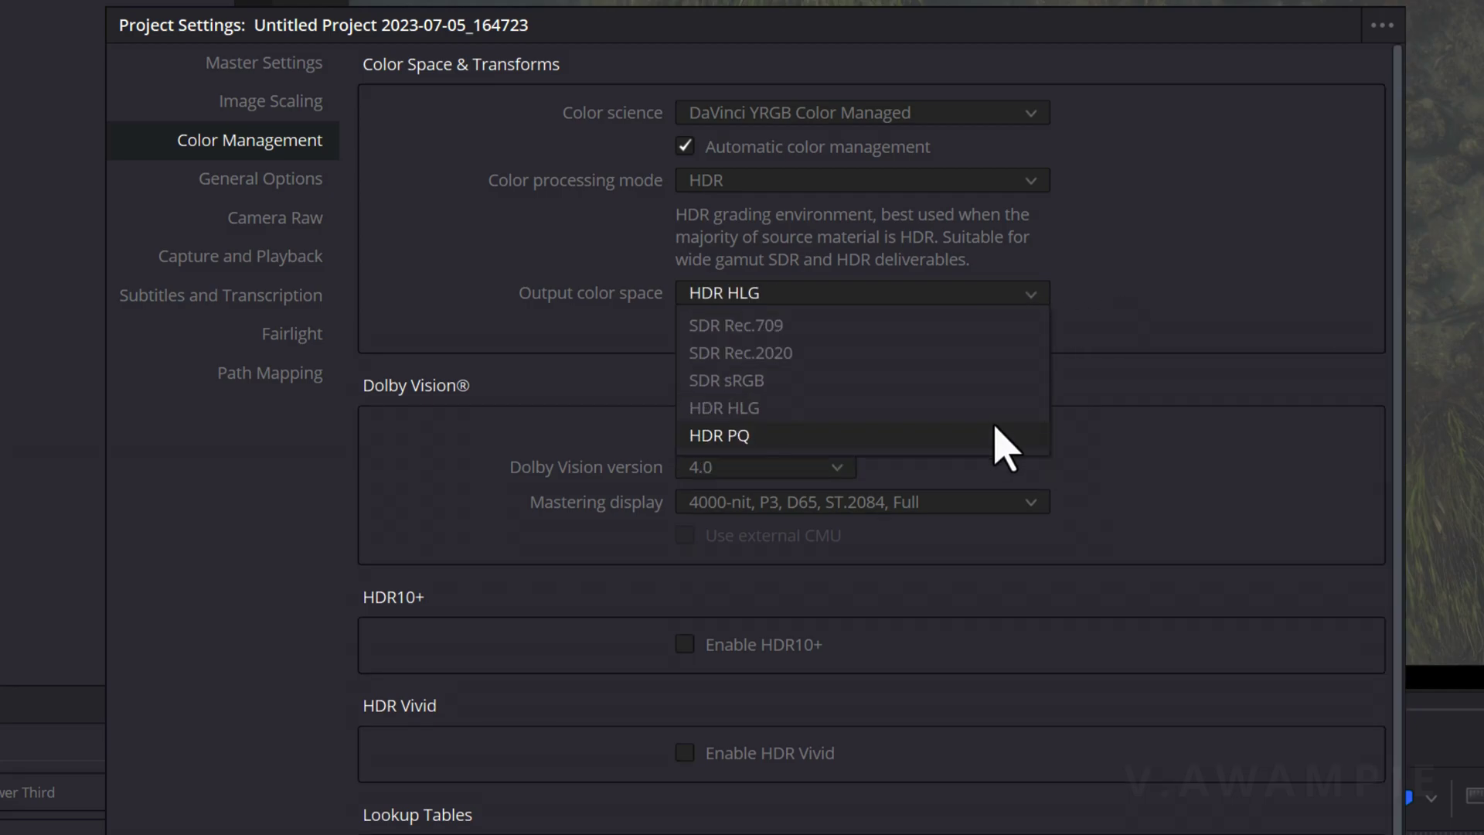
left_click(1002, 437)
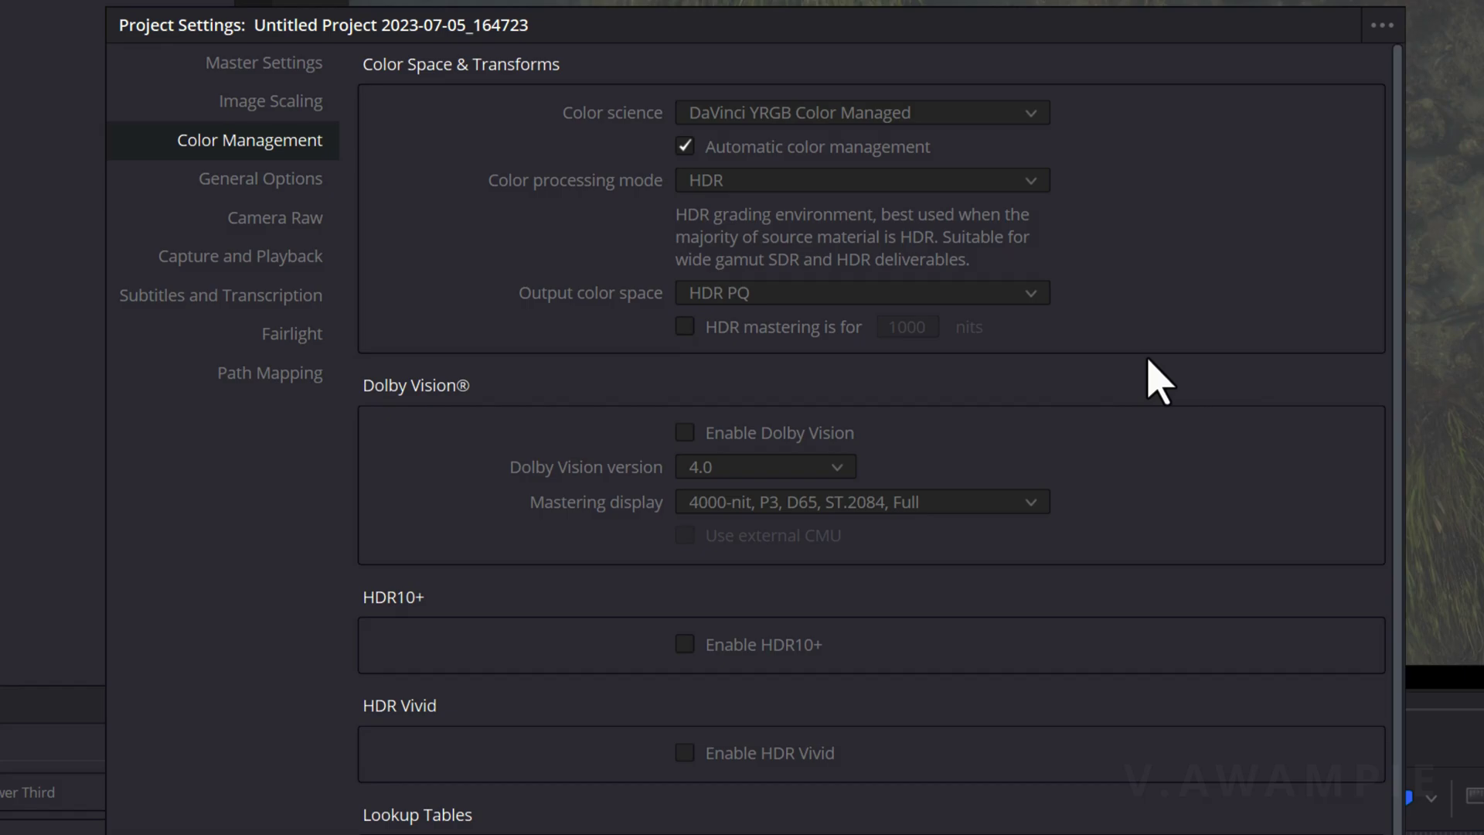
Untick Automatic color management and keep HDR Rec.2020 Intermediate as the processing mode
left_click(796, 147)
left_click(992, 184)
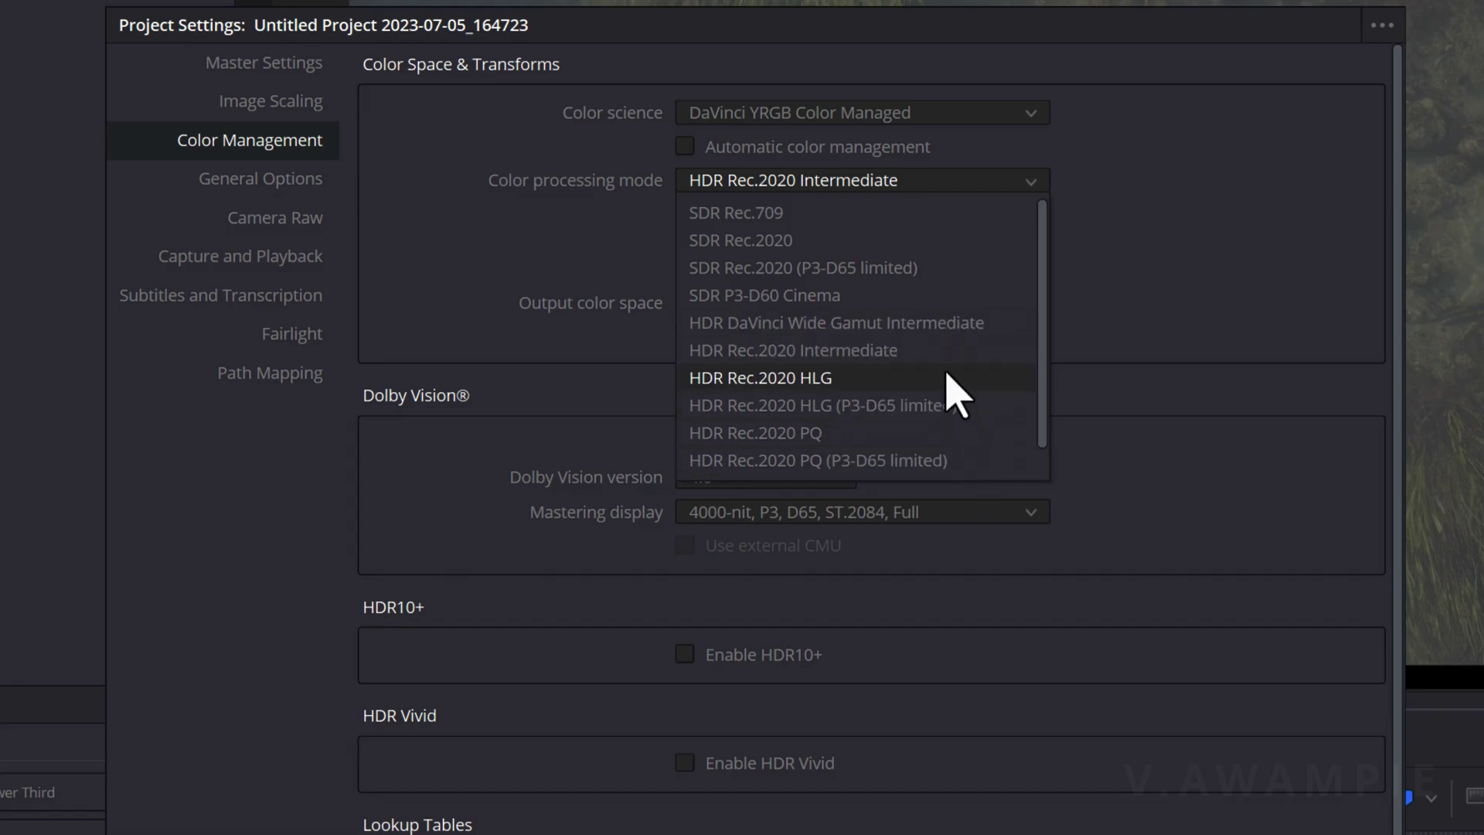
left_click(874, 352)
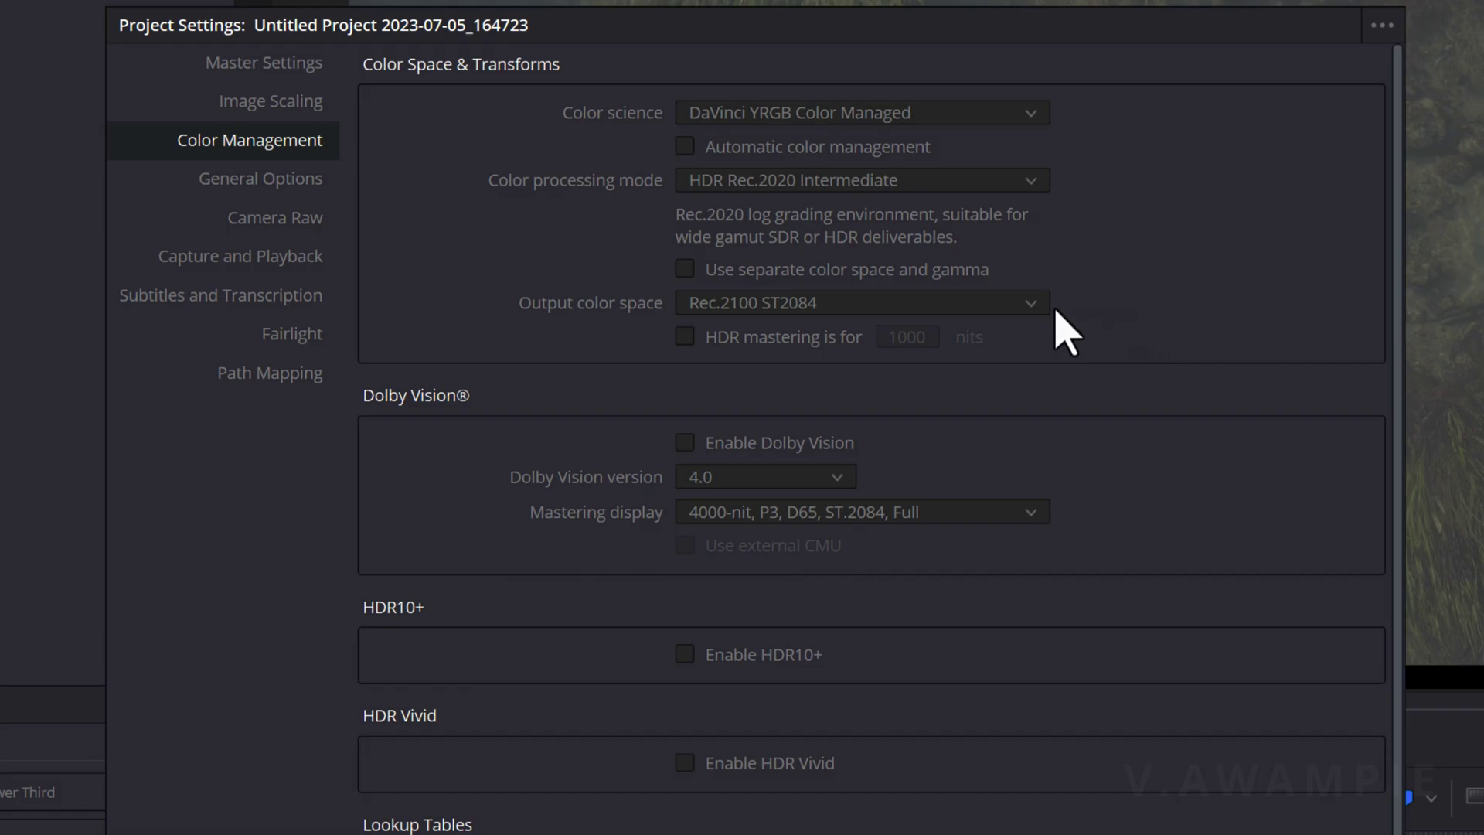
Change the output color space from Rec.2020 ST2084 1000 nits to ST2084 1000 nit
left_click(1024, 306)
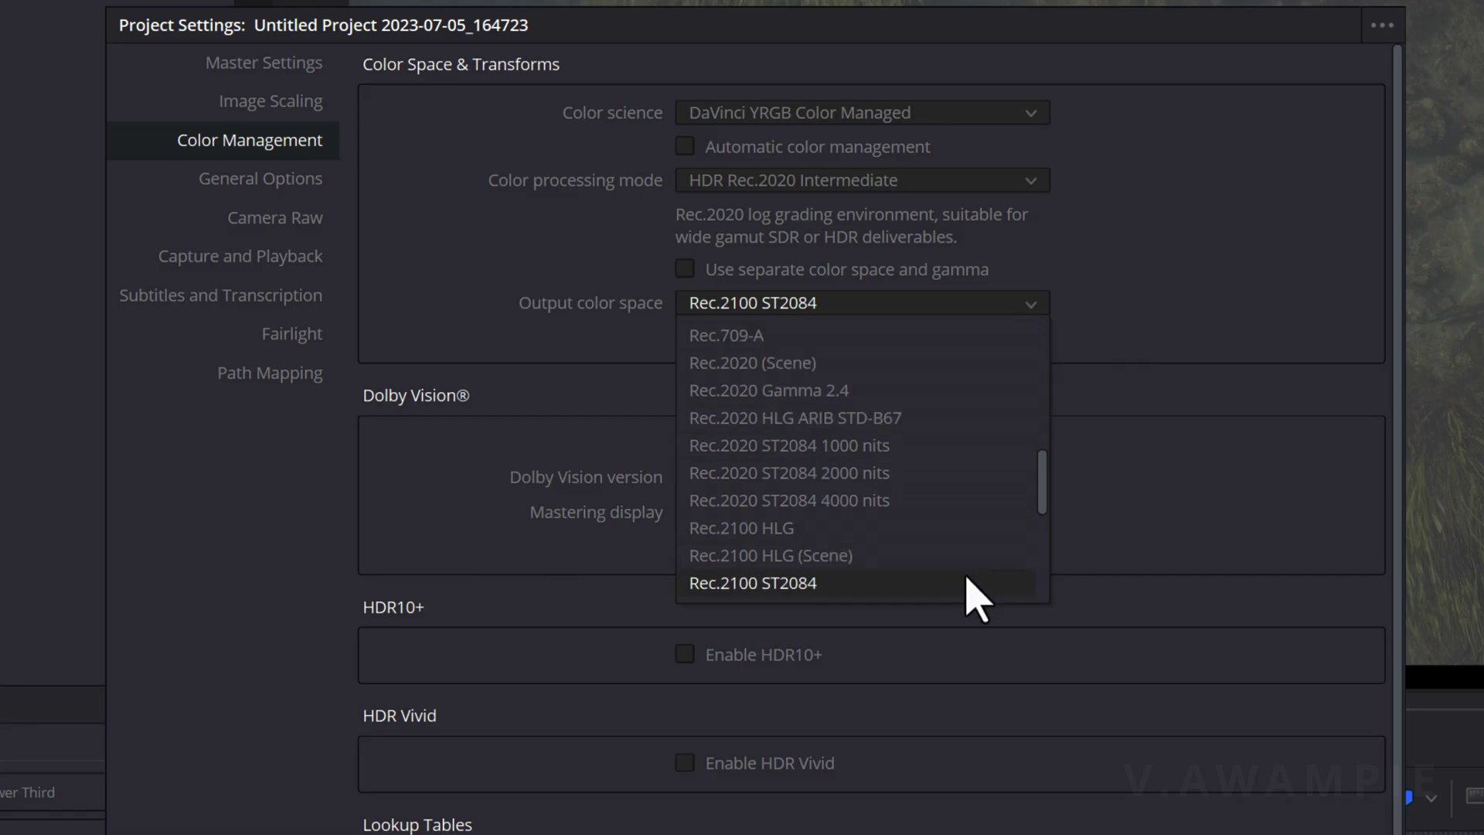
left_click(985, 449)
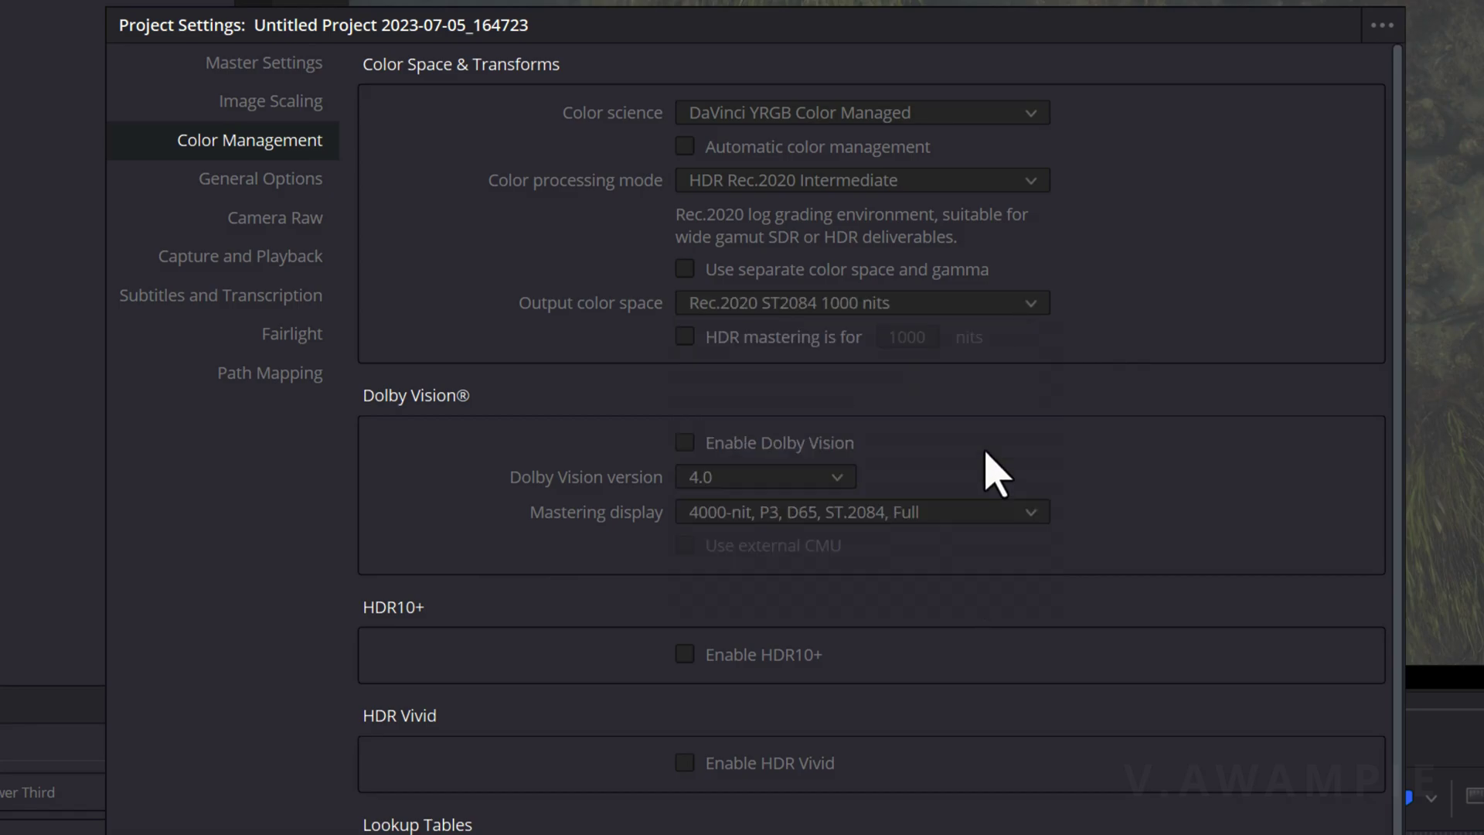
left_click(1014, 303)
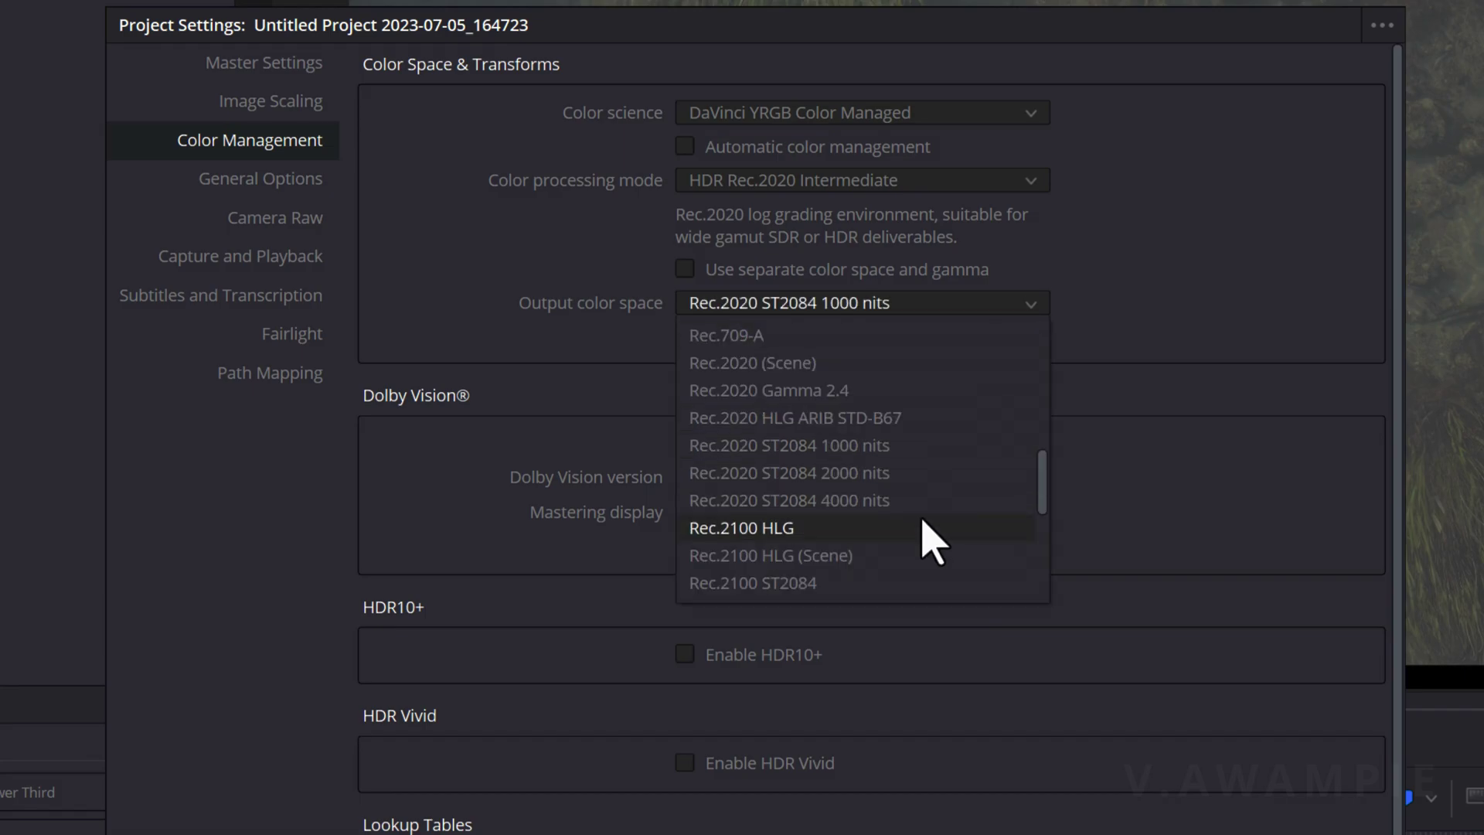
scroll(939, 525, "down", 2)
scroll(939, 507, "down", 2)
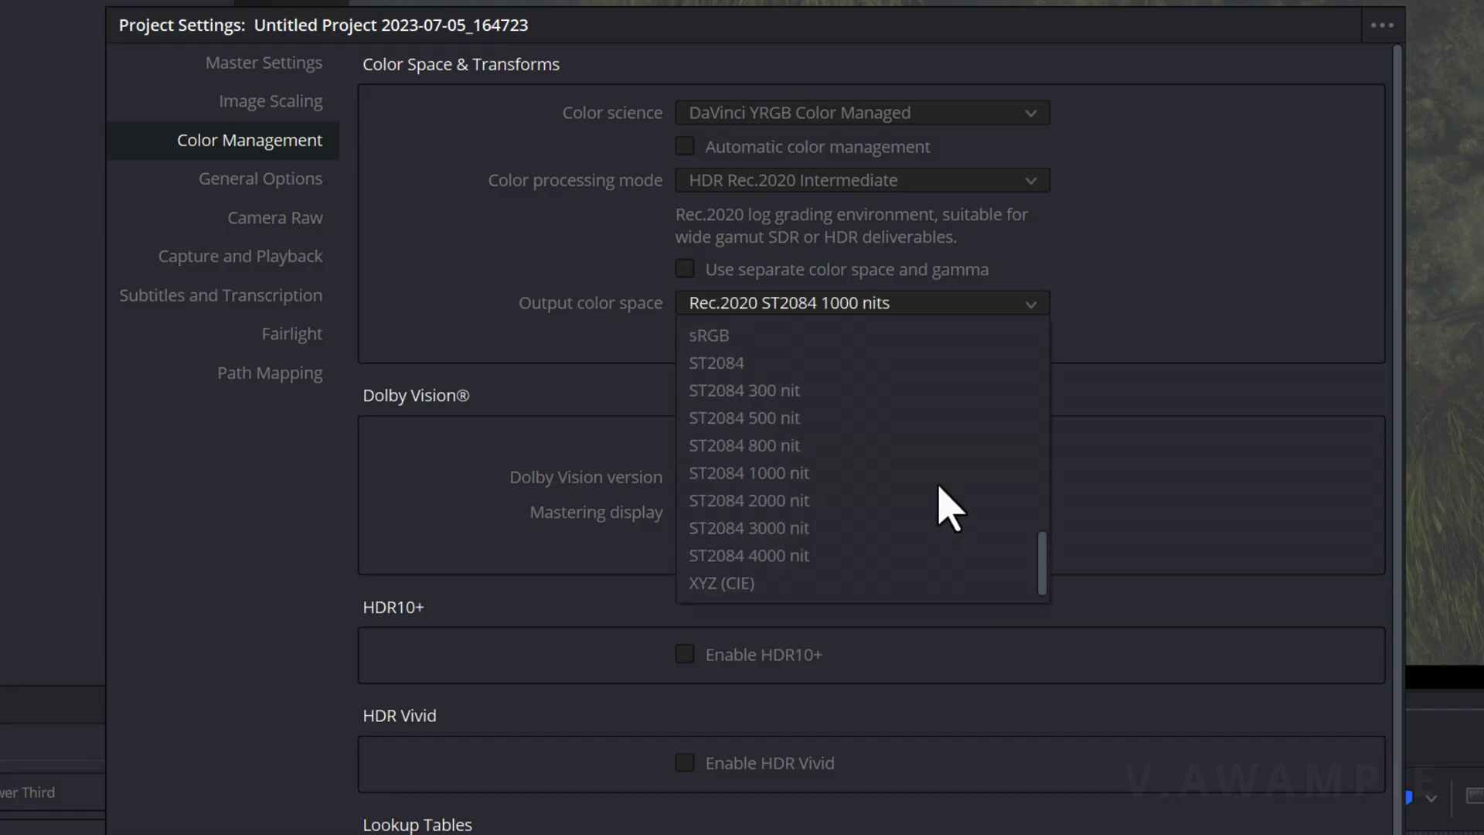
left_click(963, 473)
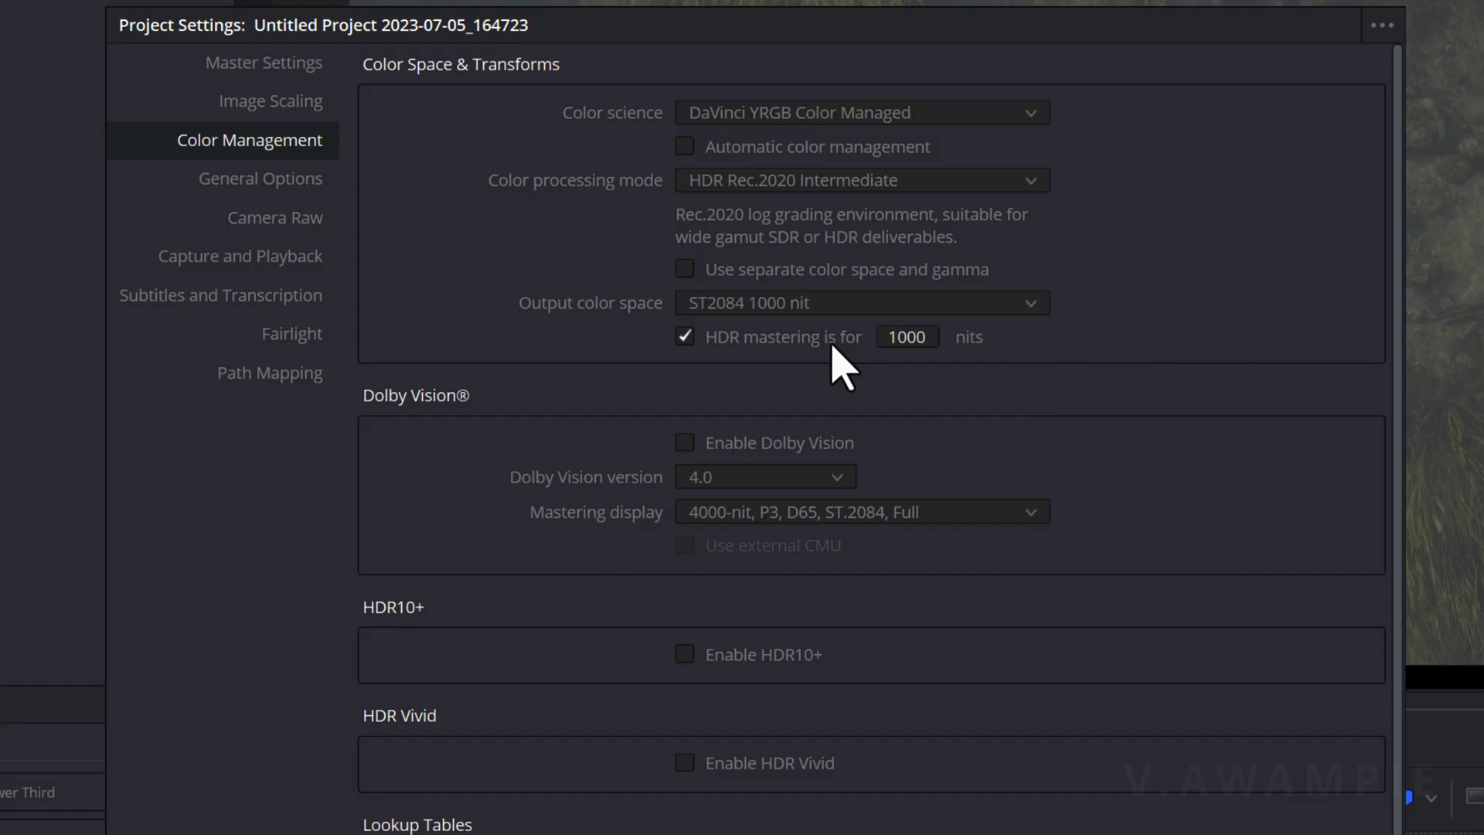
Enable Dolby Vision, HDR10+ and HDR Vivid, then save the Project Settings
left_click(828, 441)
left_click(779, 654)
left_click(790, 763)
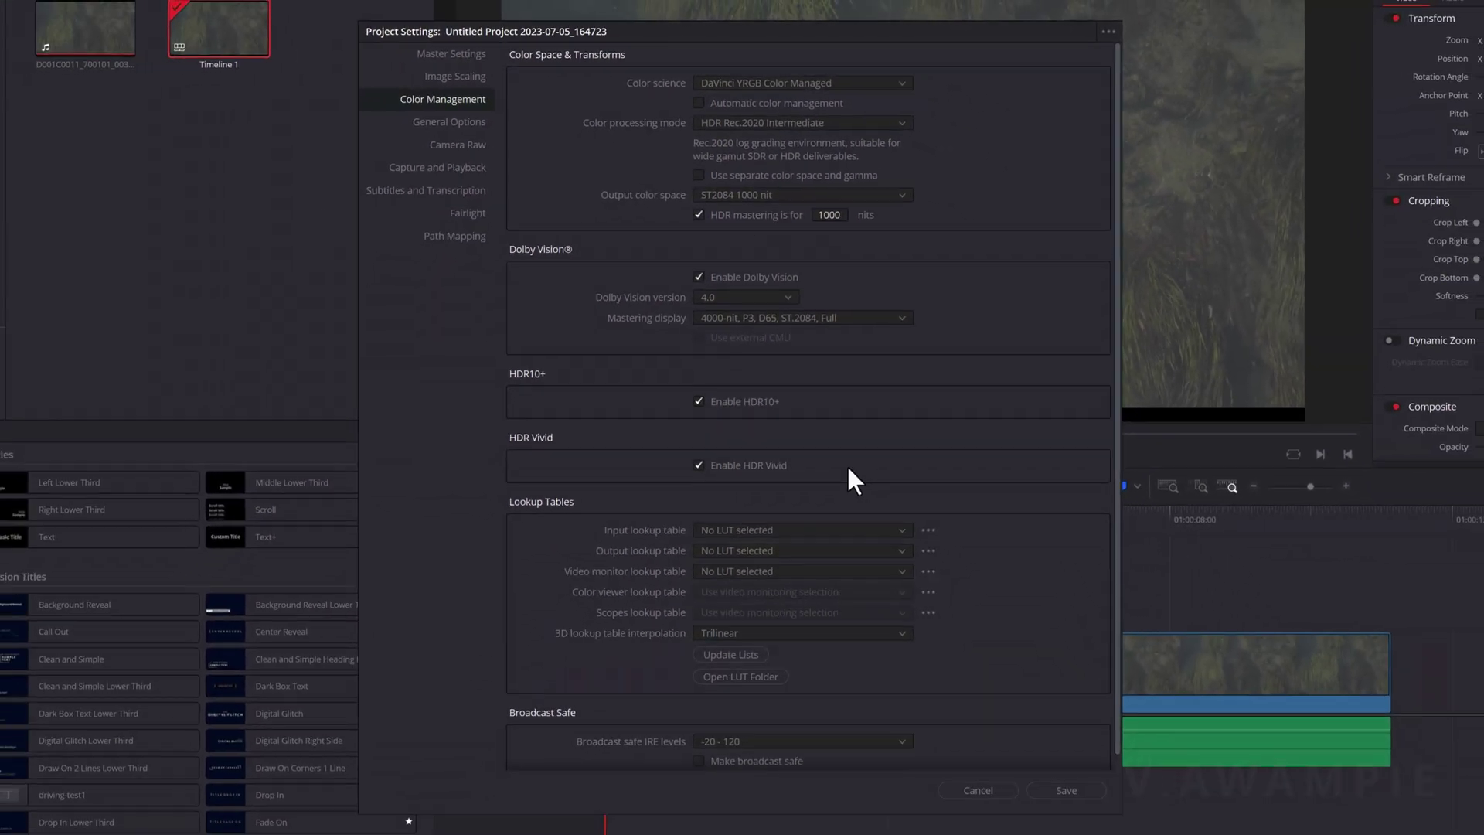
left_click(1083, 783)
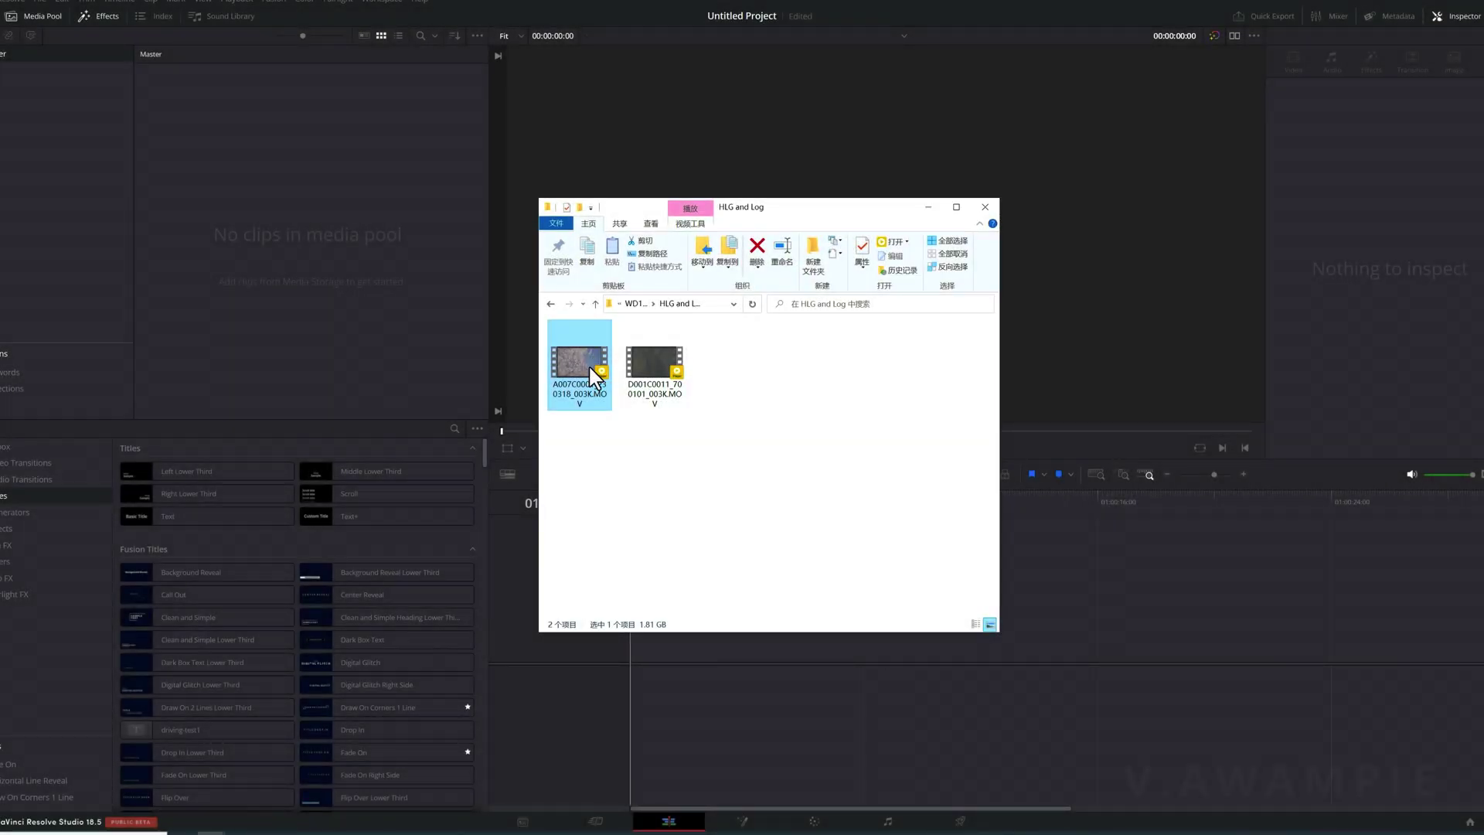
Import A007C0001, change the project frame rate to match it, and create Timeline 1
left_click_drag(595, 377, 309, 278)
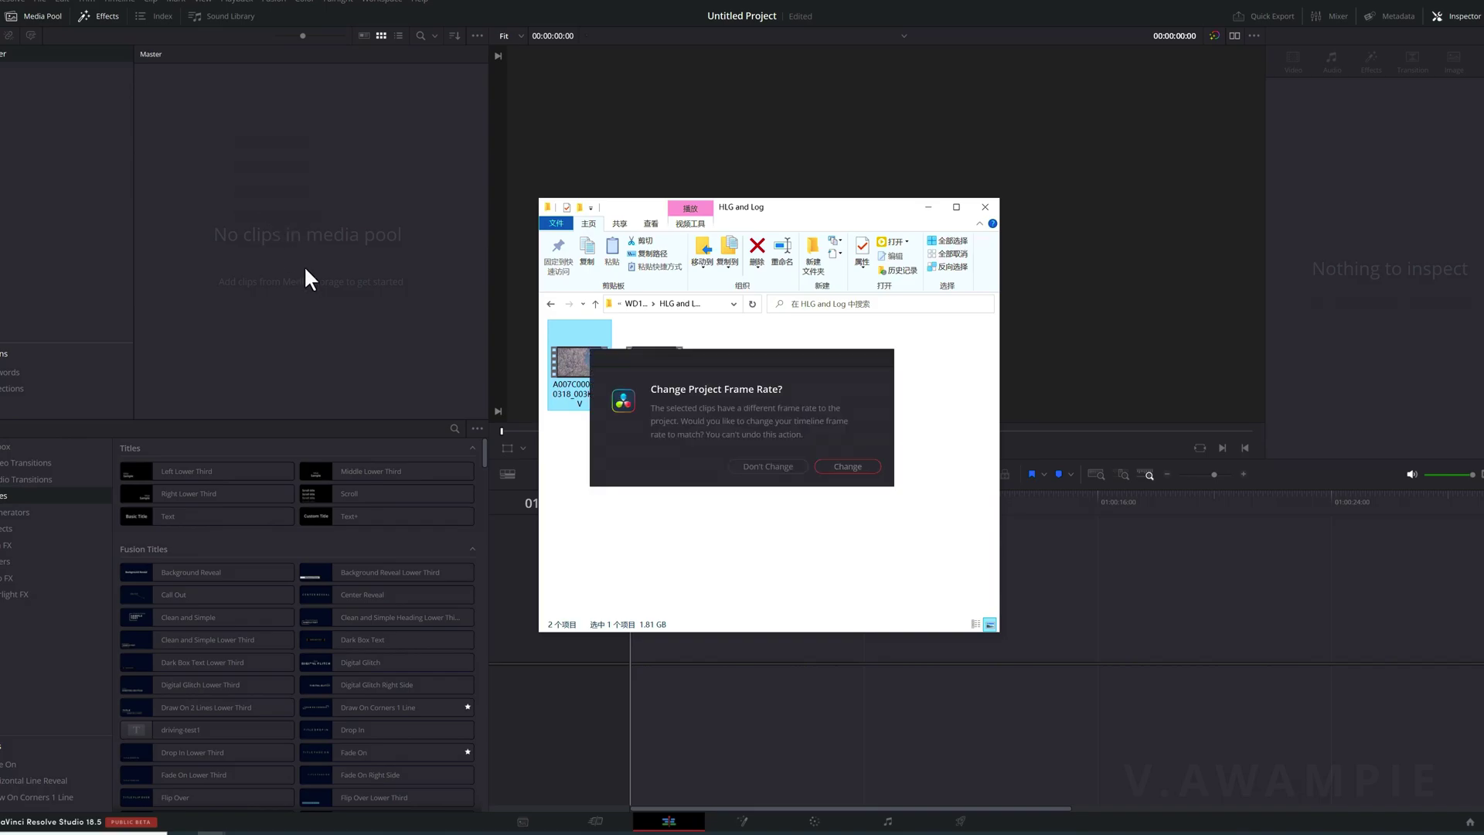
left_click(853, 479)
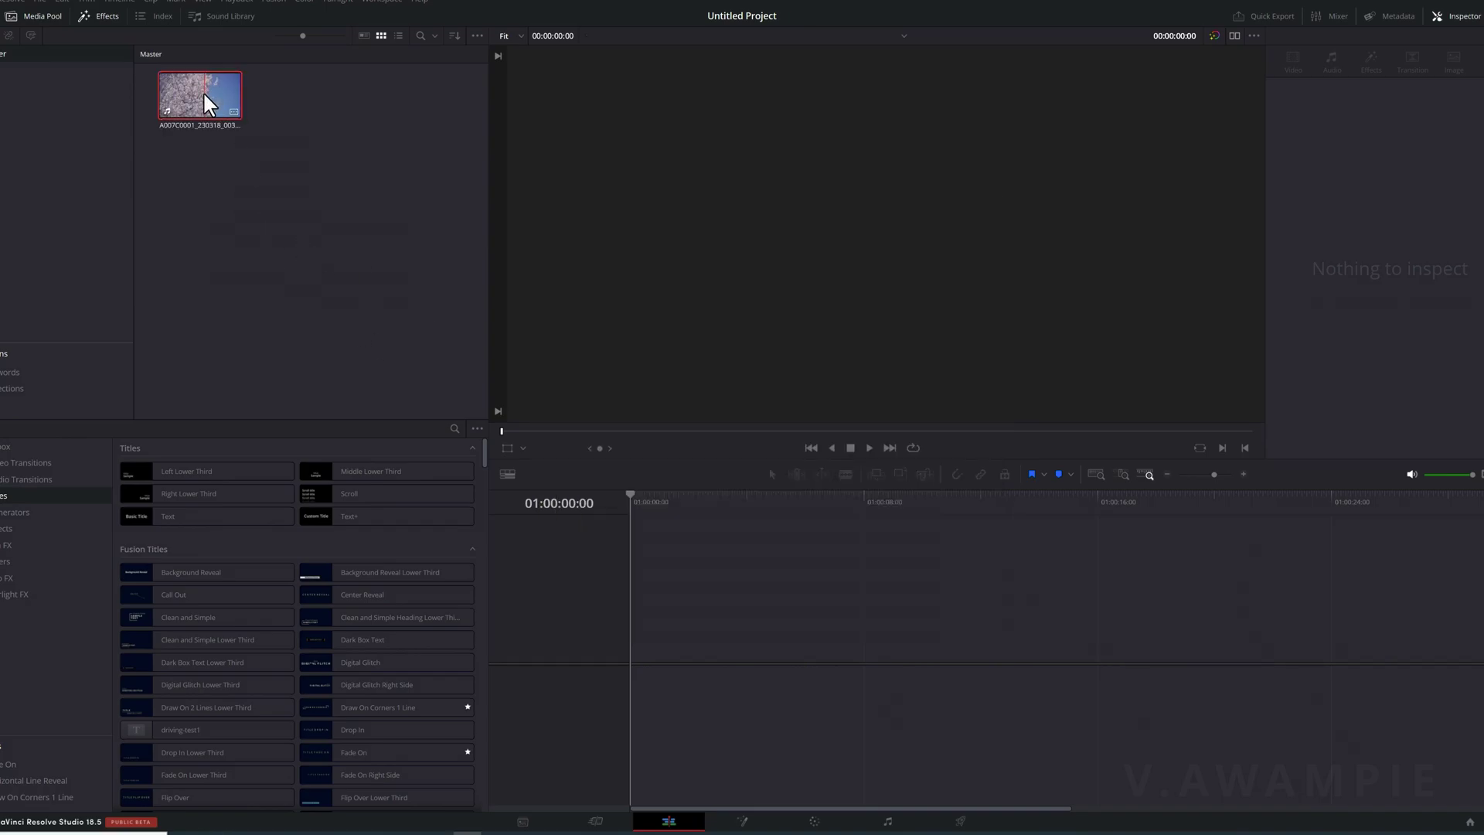
right_click(207, 95)
left_click(225, 105)
left_click(853, 458)
In Project Settings, choose DaVinci YRGB Color Managed, untick automatic, and select HDR Rec.2020 HLG processing
key("shift+9")
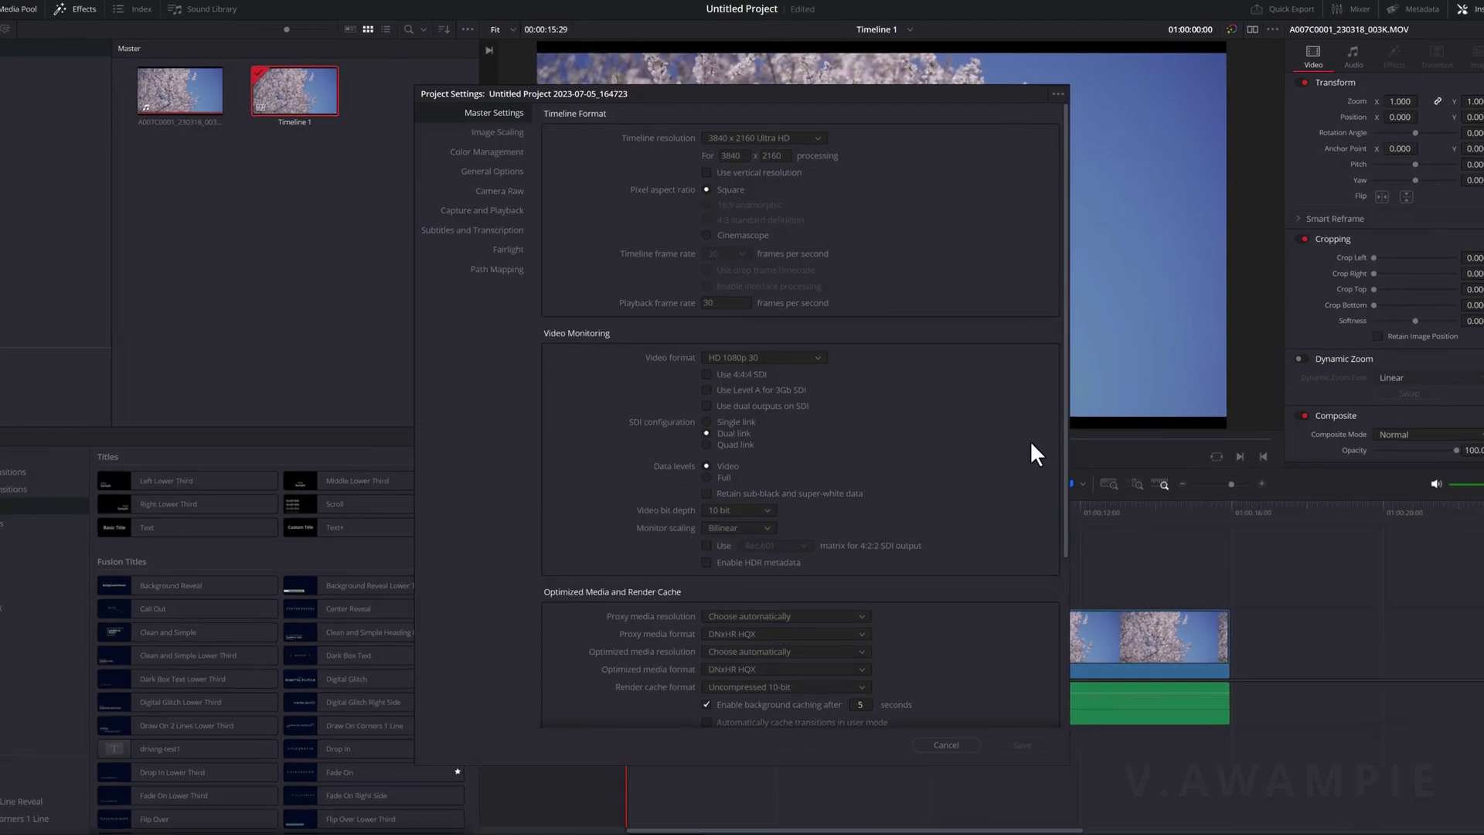
left_click(495, 153)
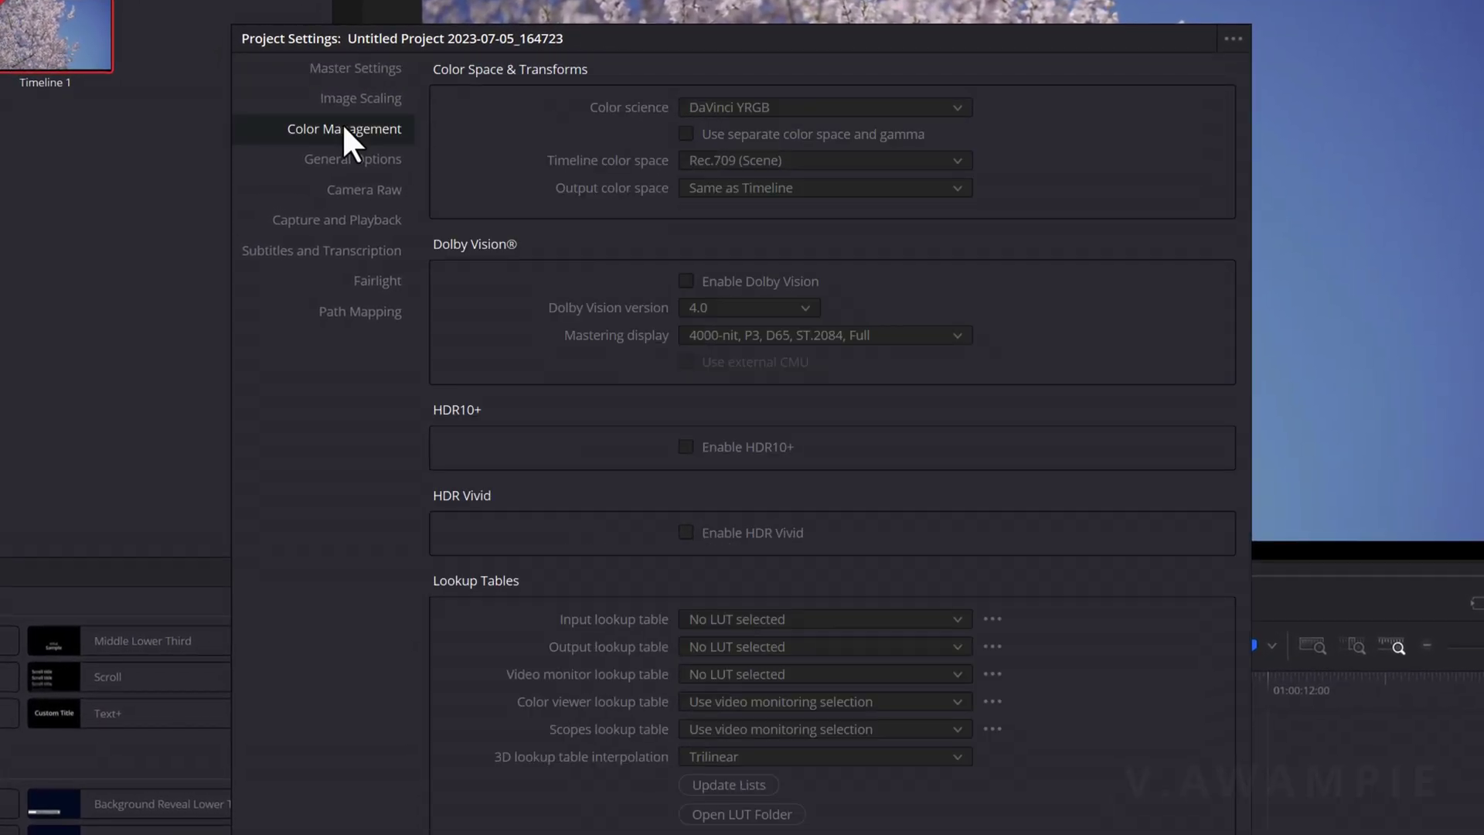
left_click(914, 110)
left_click(906, 152)
left_click(847, 135)
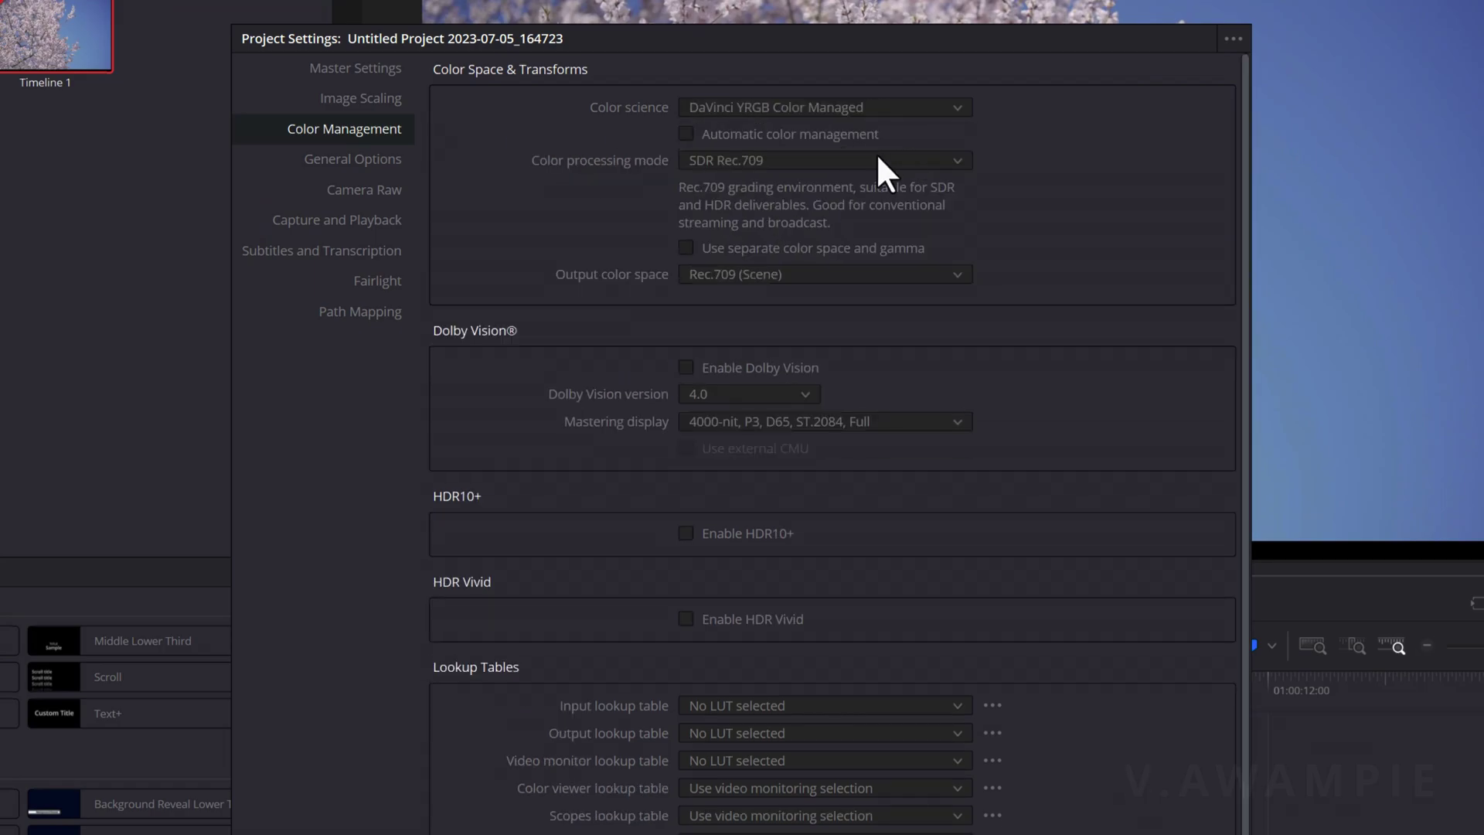
left_click(876, 153)
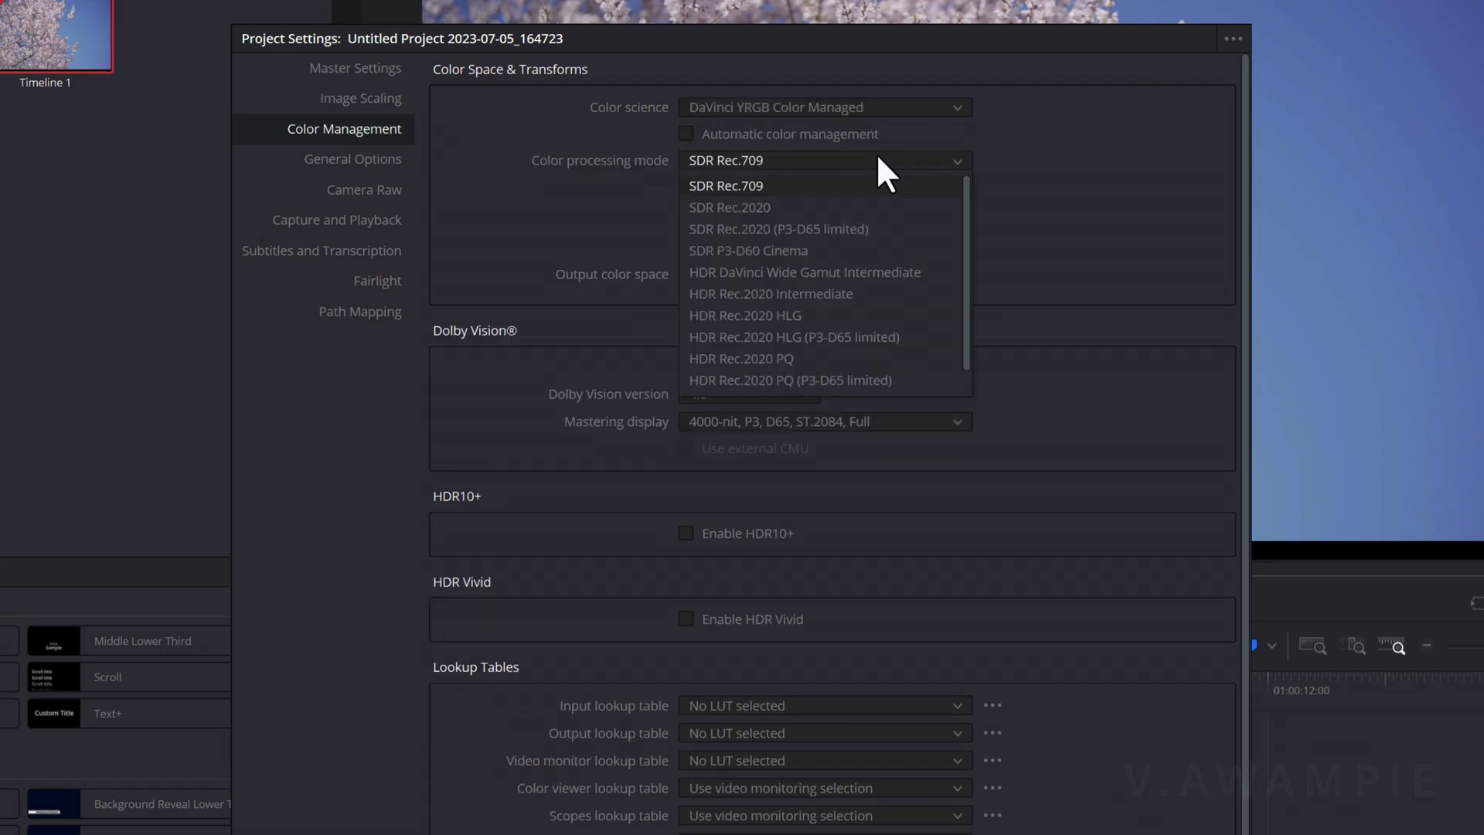
left_click(856, 318)
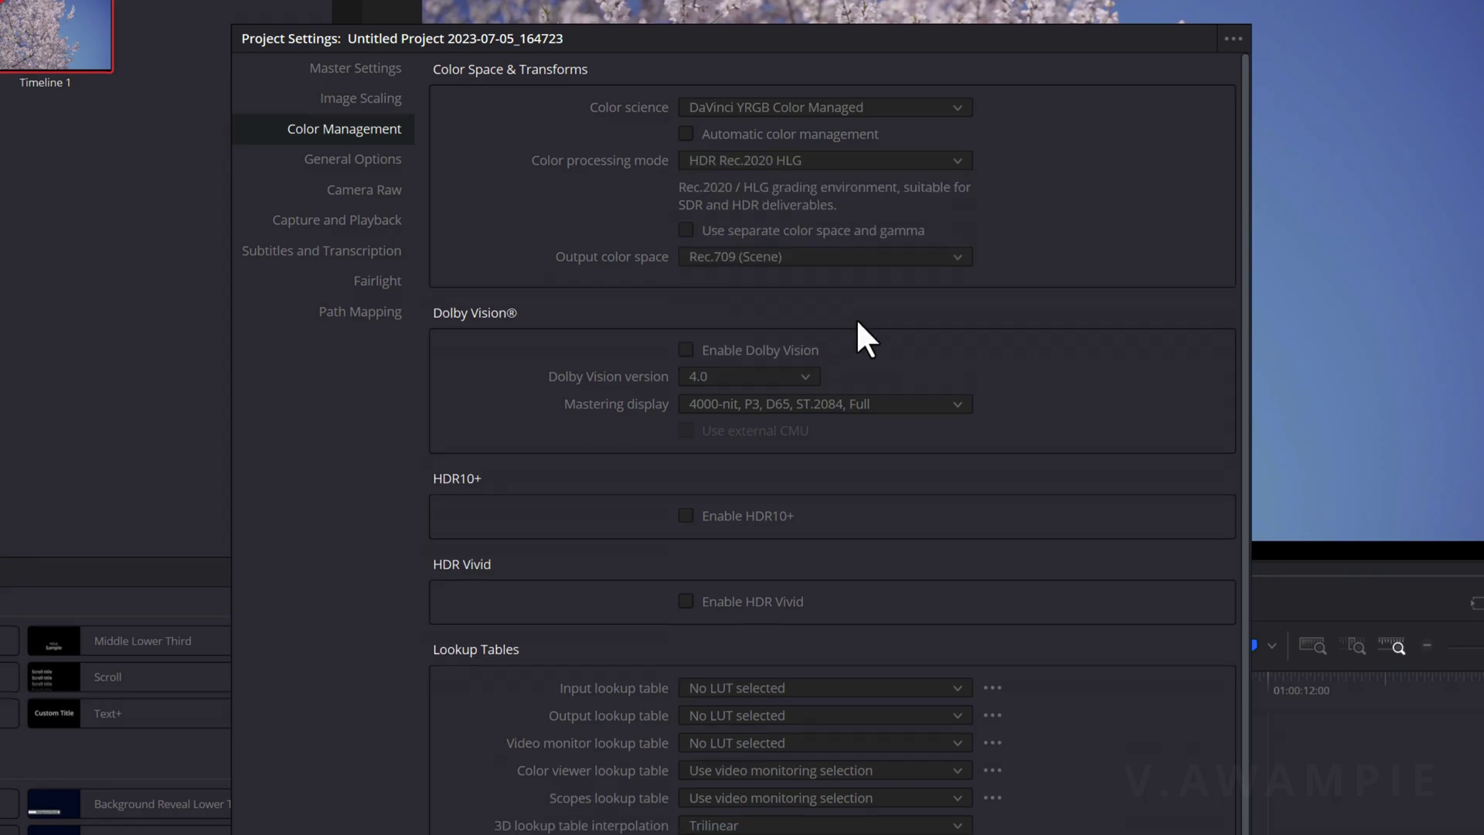
Set the output color space to ST2084 1000 nit with HDR mastering for 1000 nits
left_click(845, 254)
scroll(903, 425, "down", 2)
scroll(902, 420, "down", 4)
scroll(902, 420, "up", 3)
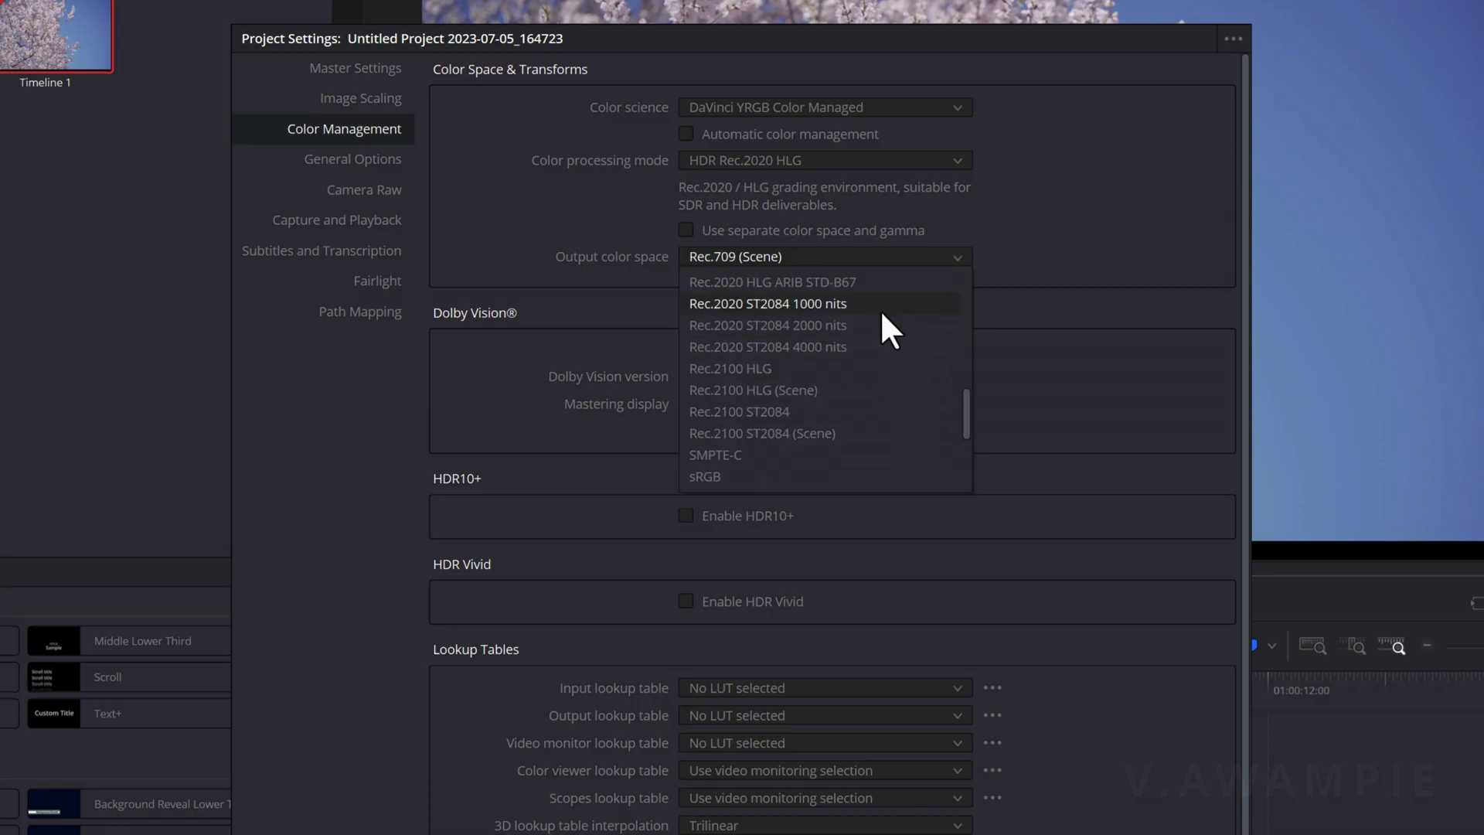
left_click(879, 308)
left_click(920, 259)
left_click(898, 390)
left_click(781, 281)
left_click(781, 282)
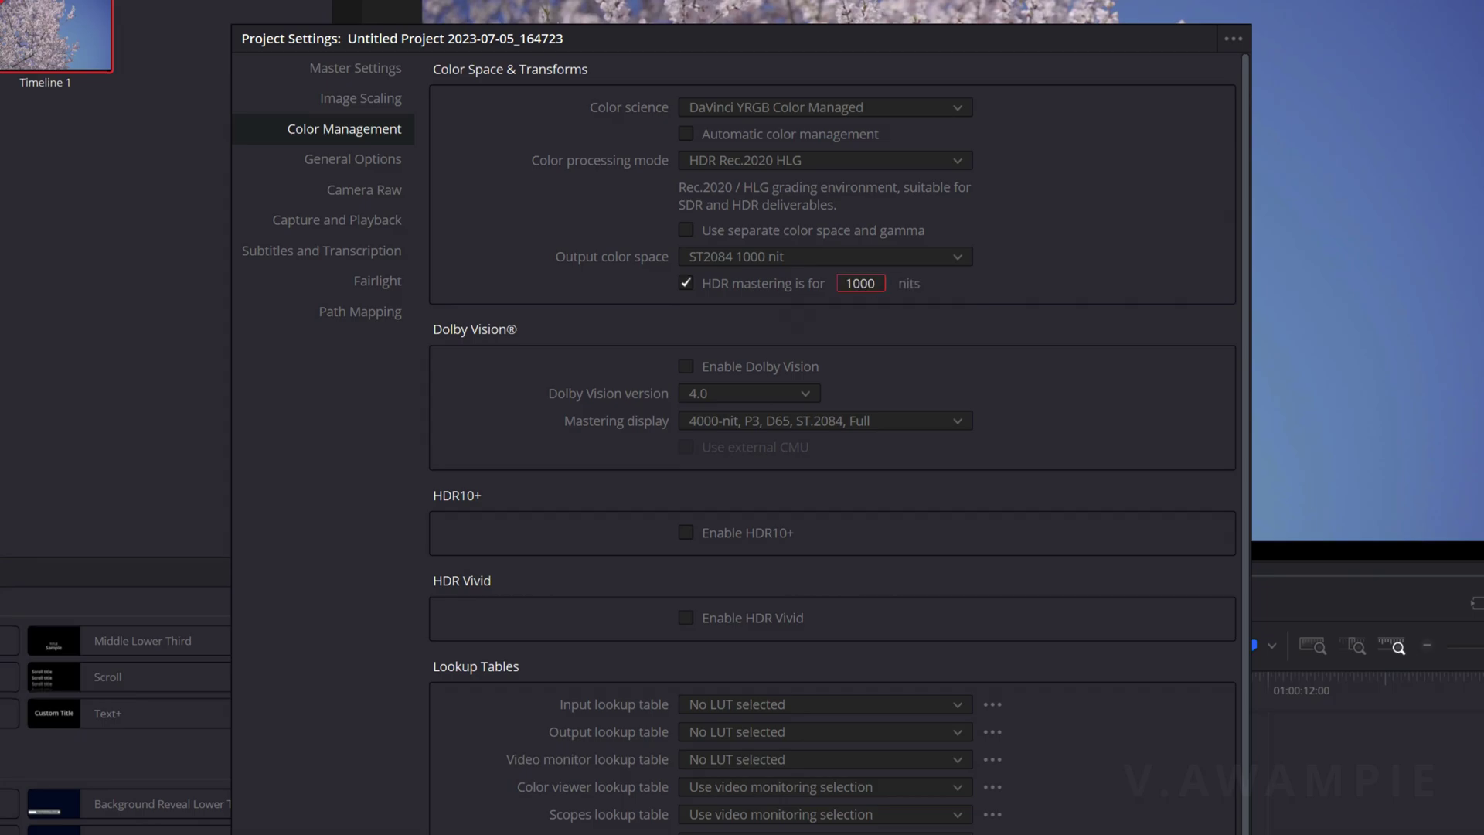
Enable Dolby Vision, HDR10+ and HDR Vivid, then save the settings
left_click(759, 369)
left_click(726, 533)
left_click(785, 618)
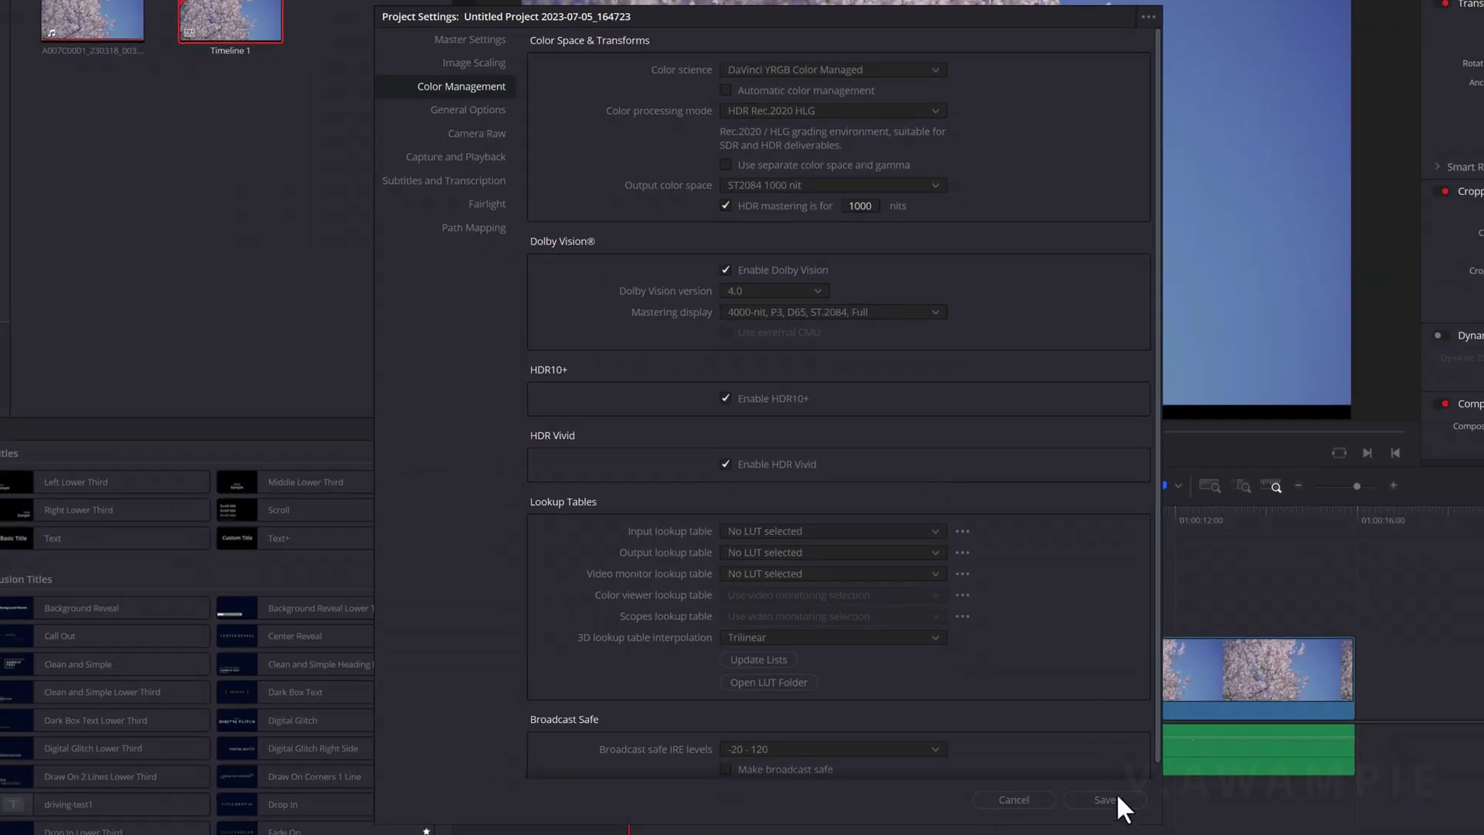
left_click(1113, 799)
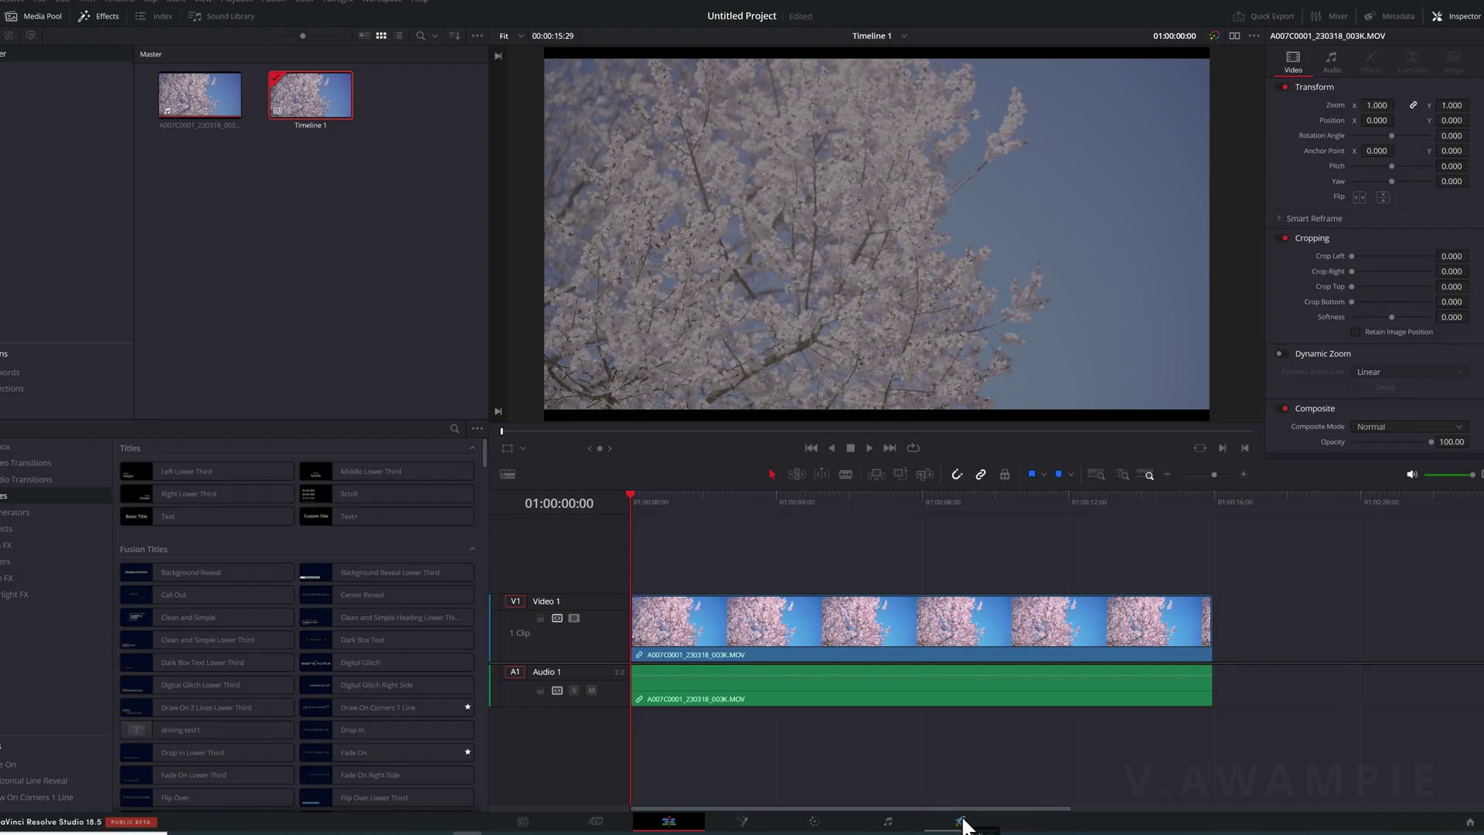
Switch to the Deliver page and select the default 'Untitled' file name
left_click(963, 824)
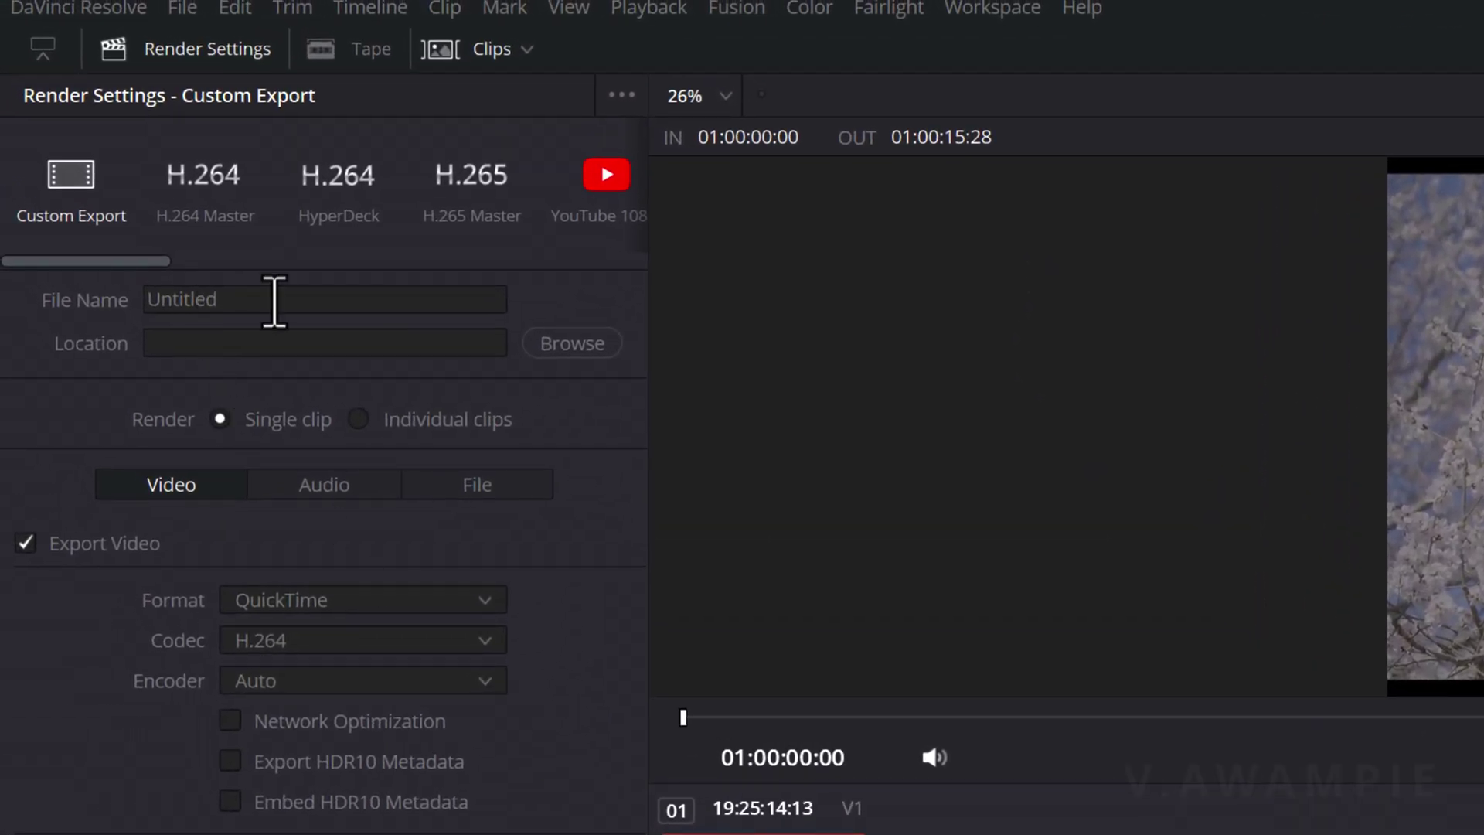
left_click_drag(274, 301, 43, 293)
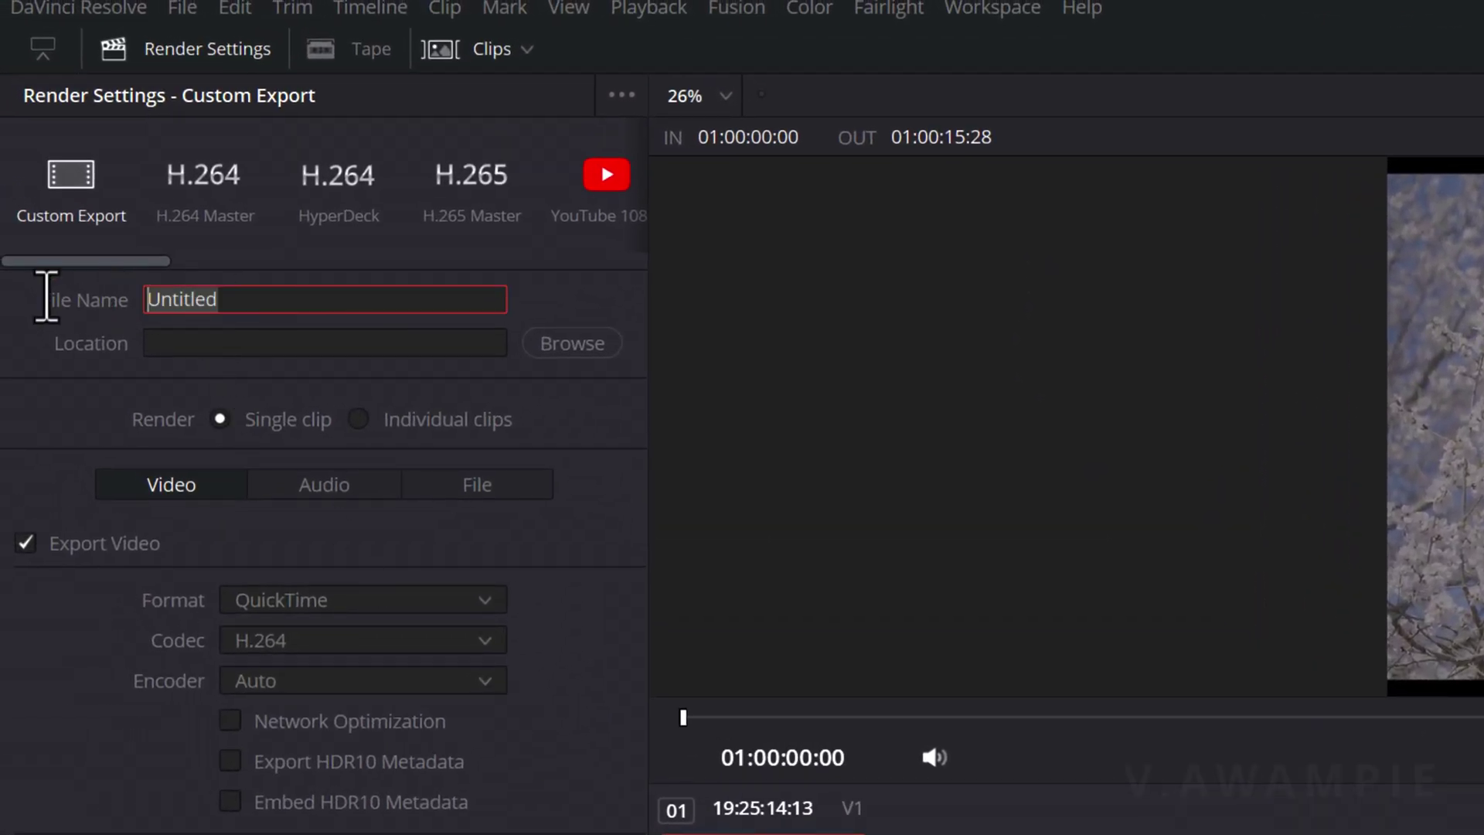
left_click(308, 354)
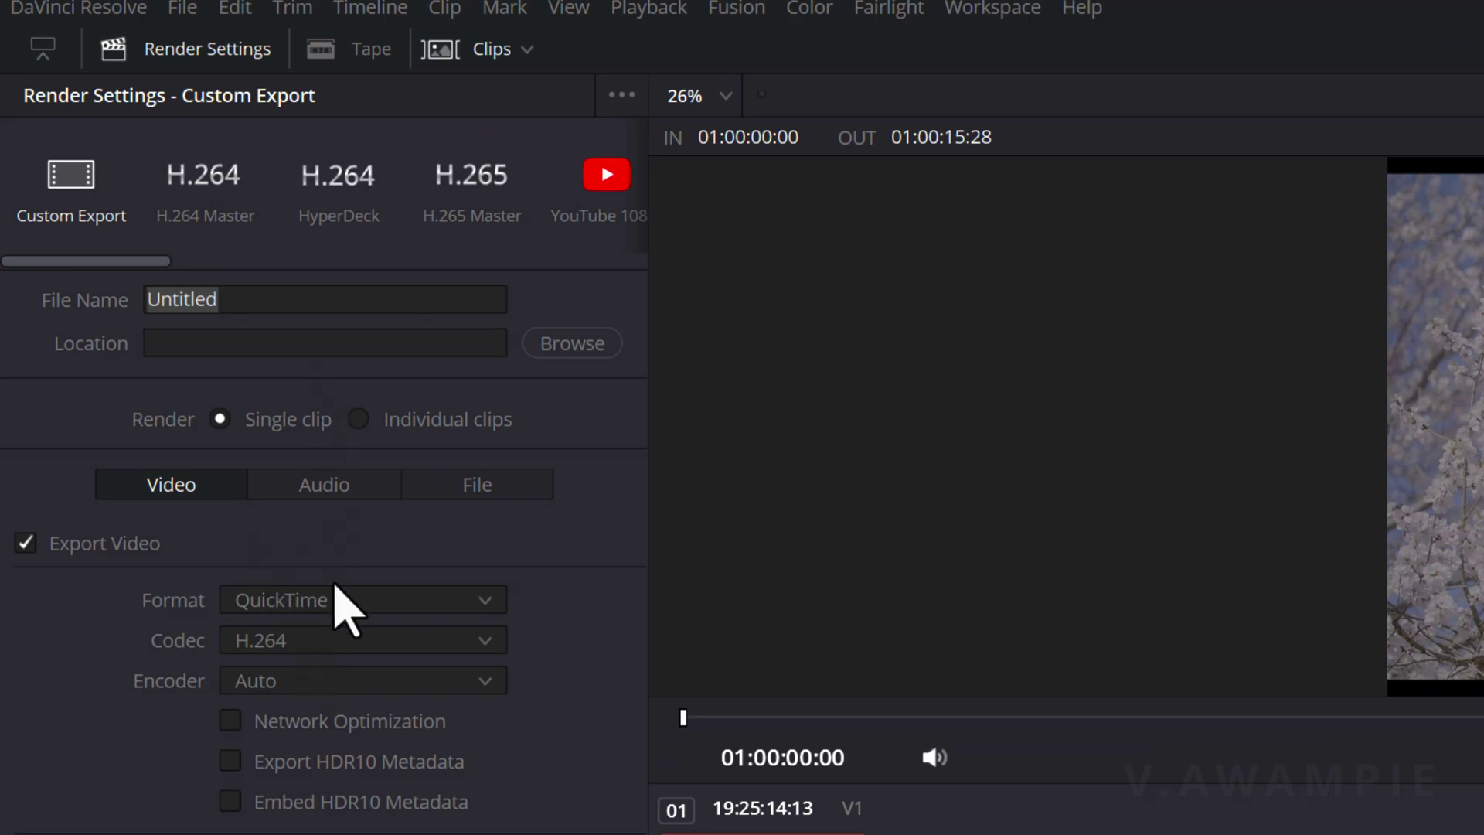
Set the render codec to H.265 with the NVIDIA encoder
left_click(338, 524)
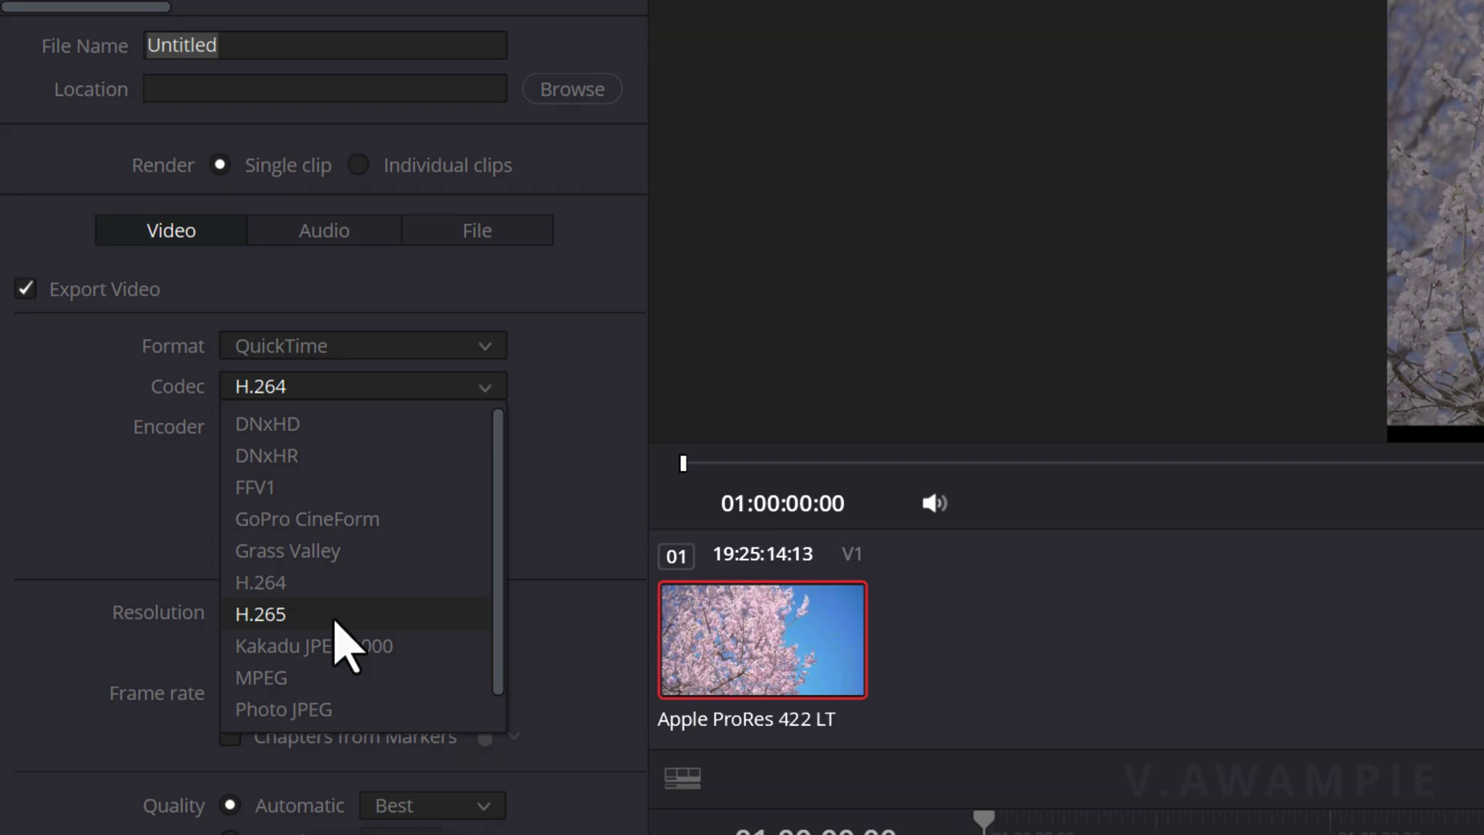
left_click(336, 619)
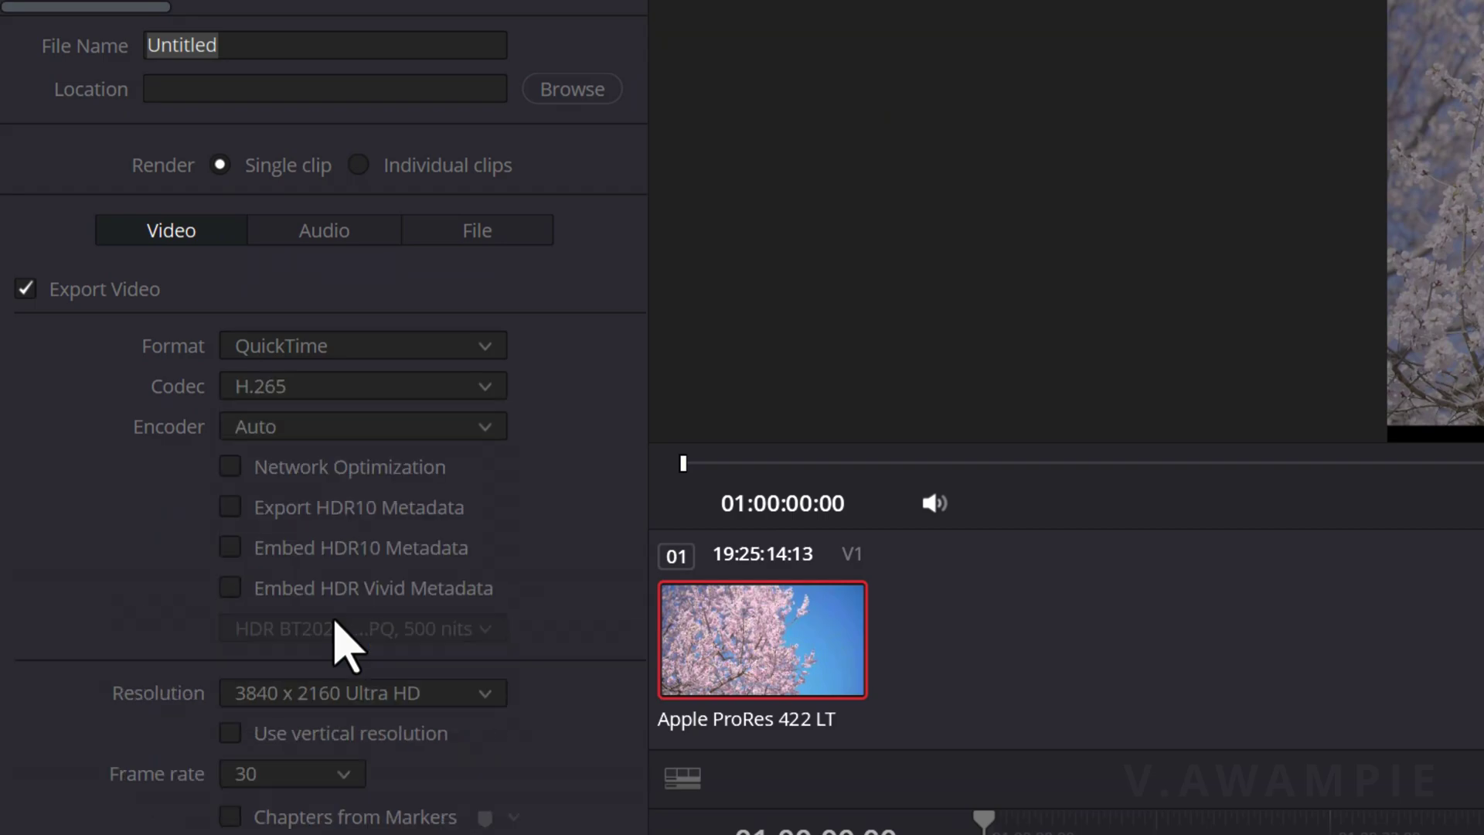
left_click(442, 438)
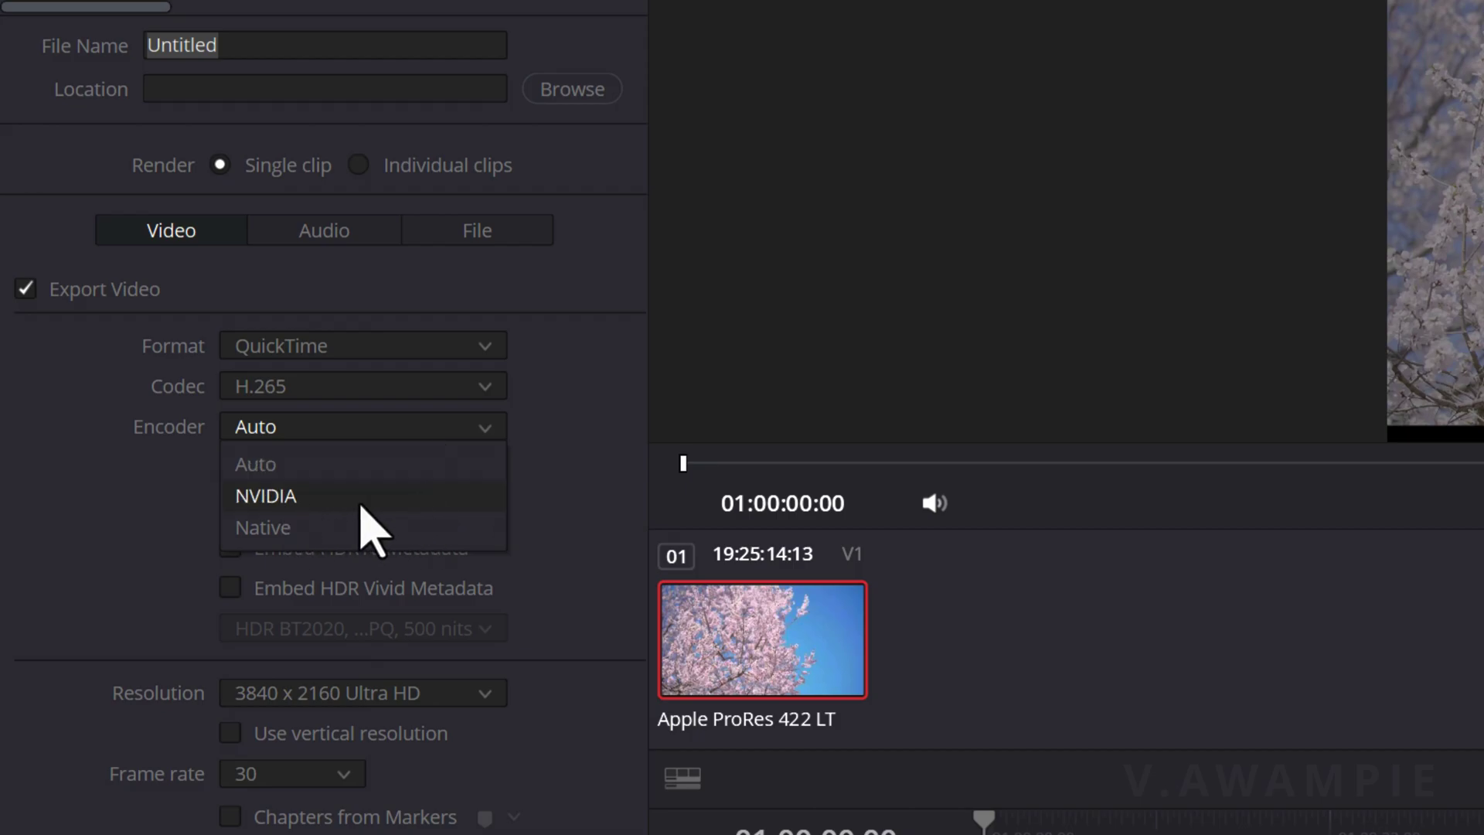
left_click(414, 533)
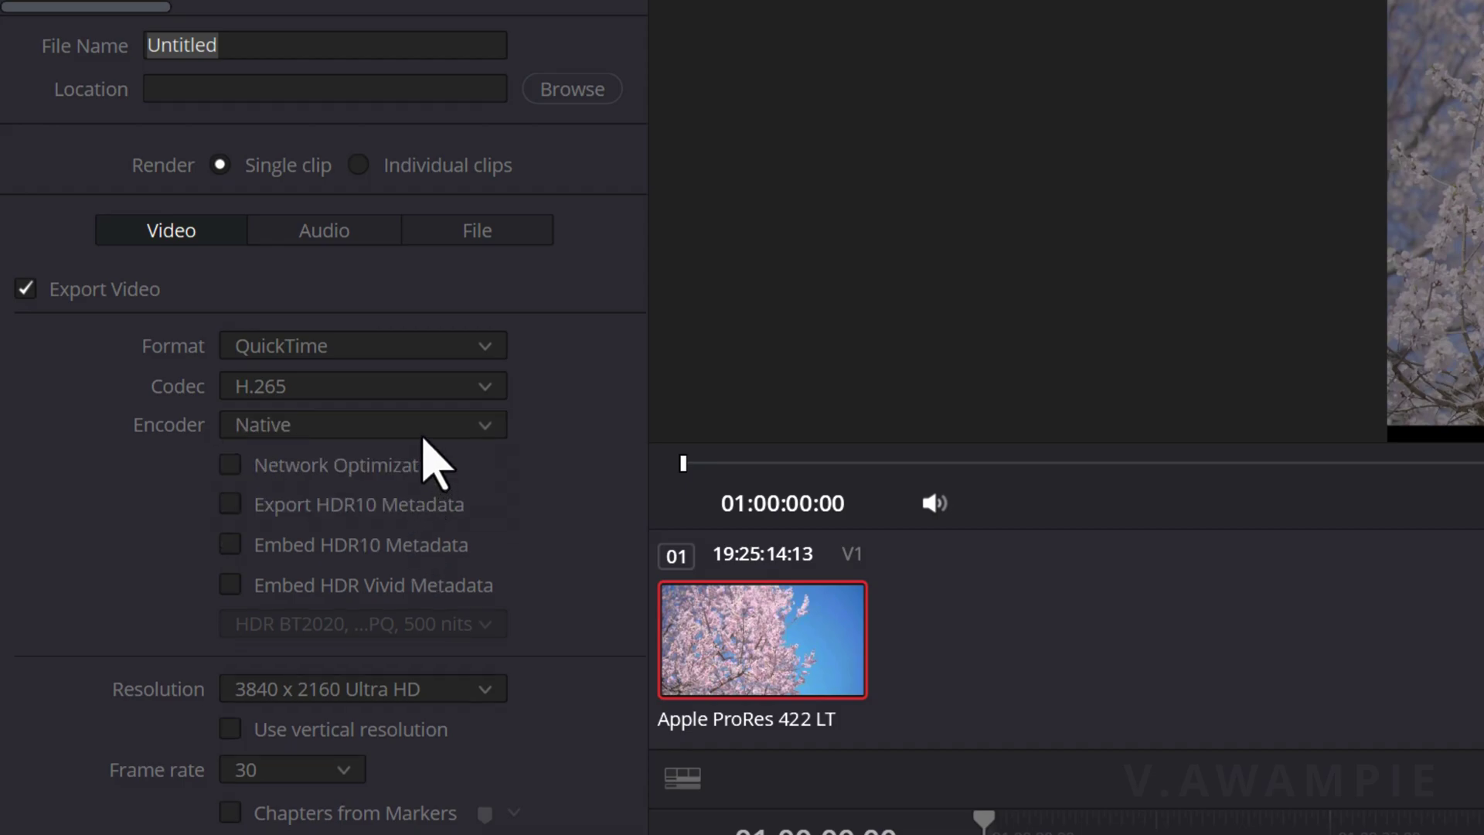
left_click(421, 430)
left_click(435, 498)
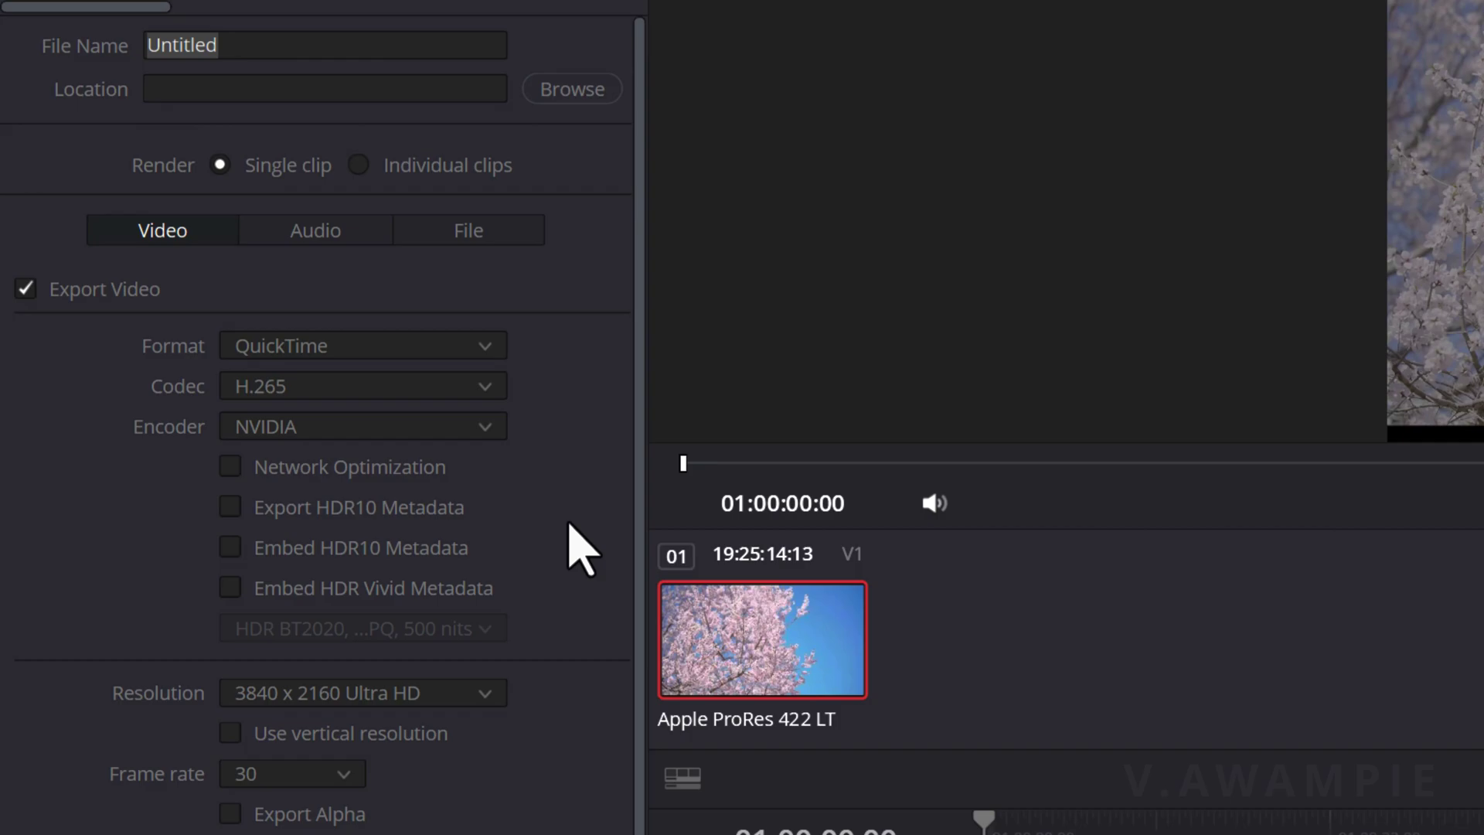
Tick Export and Embed HDR10 Metadata and Embed HDR Vivid, using BT2020 PQ 1000 nits and the Main10 profile
left_click(400, 510)
left_click(414, 551)
left_click(433, 587)
left_click(479, 630)
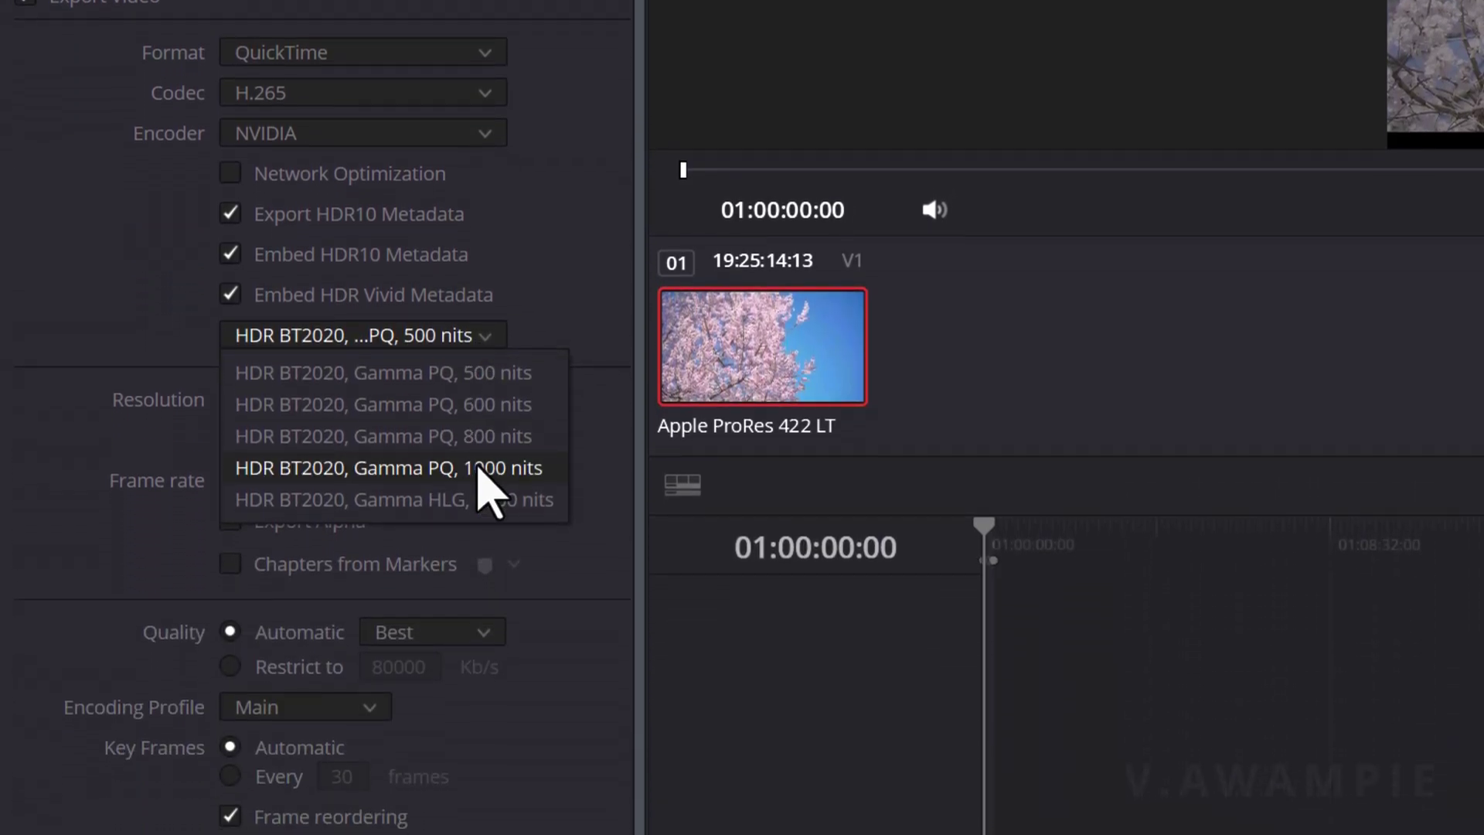
left_click(481, 499)
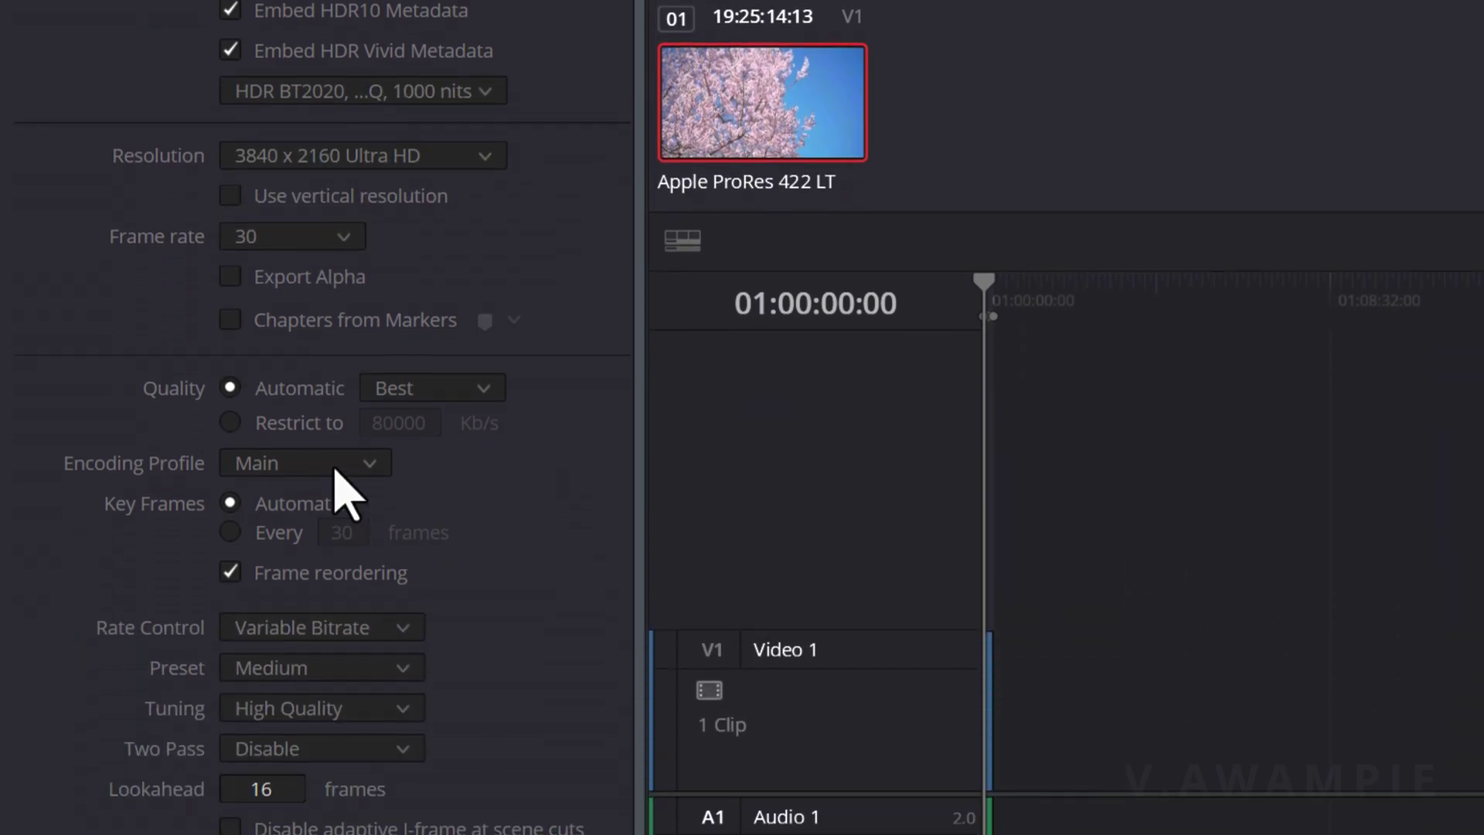
left_click(348, 707)
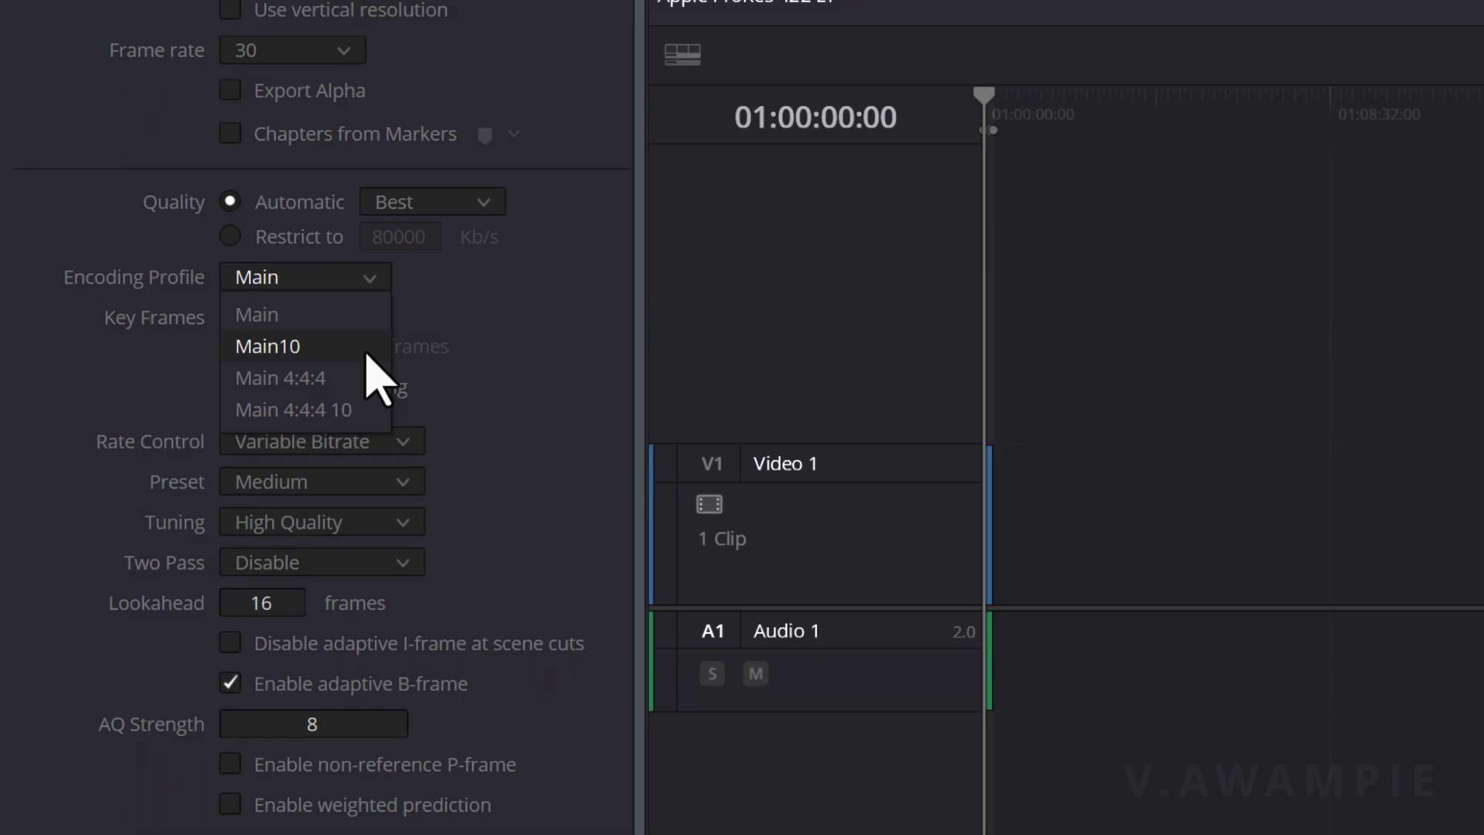
left_click(367, 351)
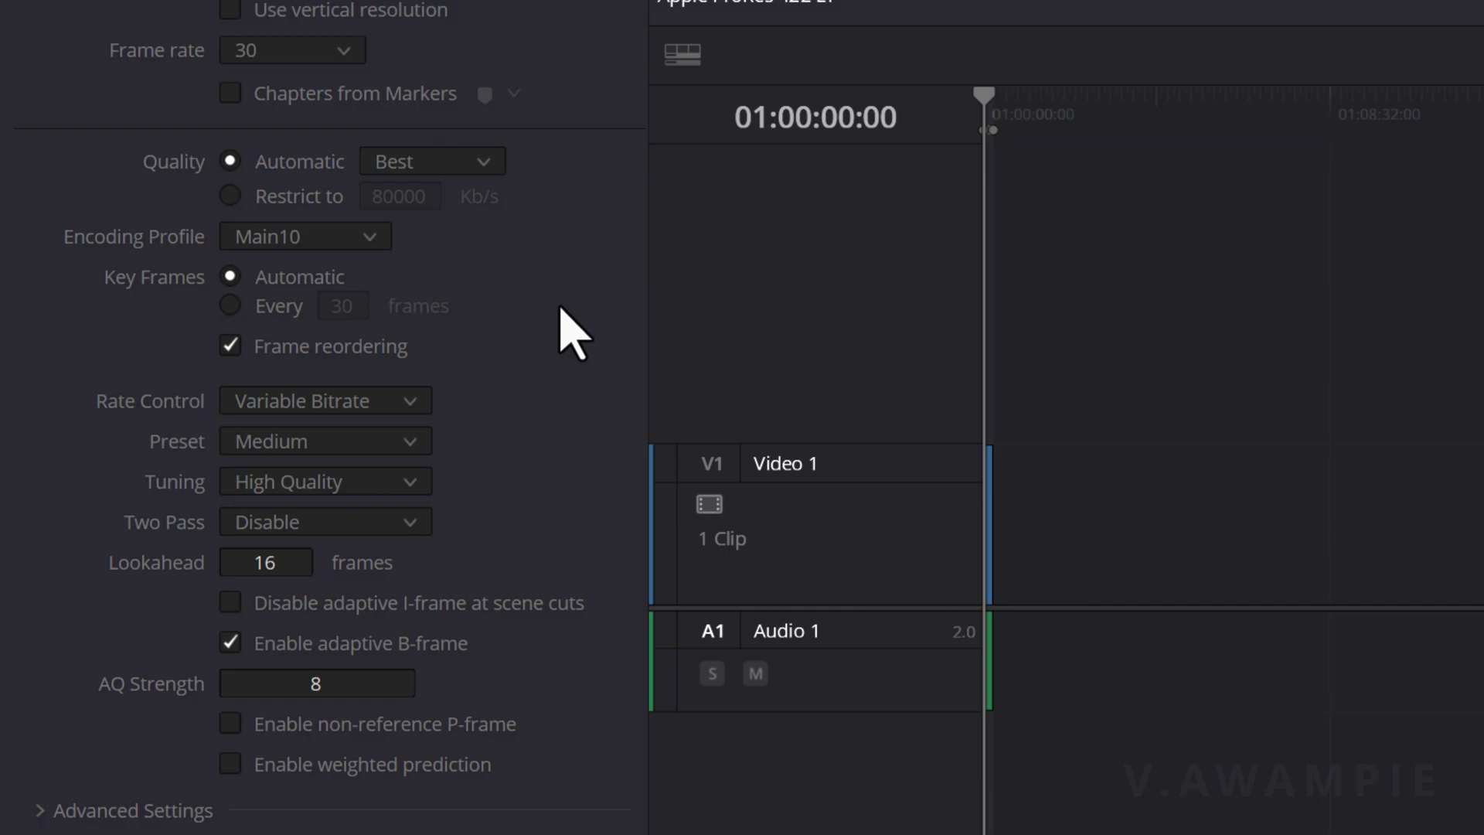